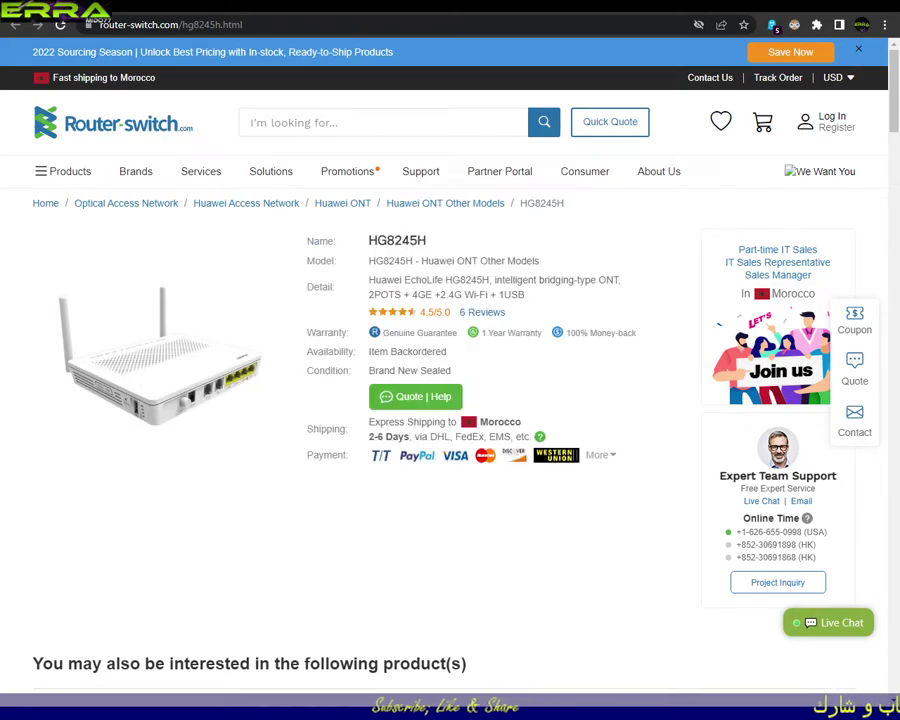
In a new tab, search Google for 'hg8245h default password' via the HG8245H suggestion.
key("ctrl+t")
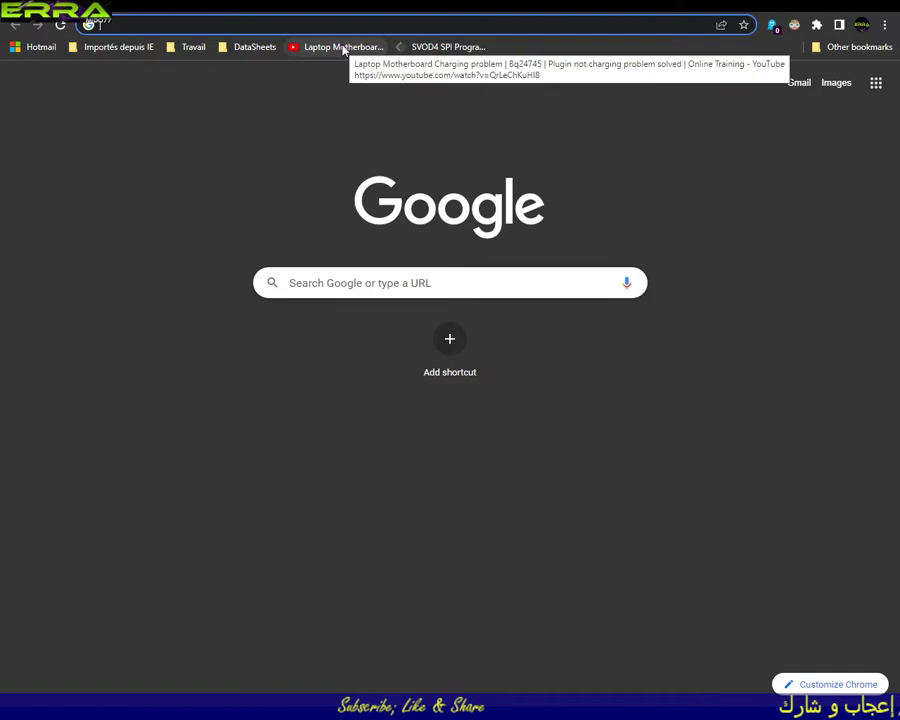
type("HG")
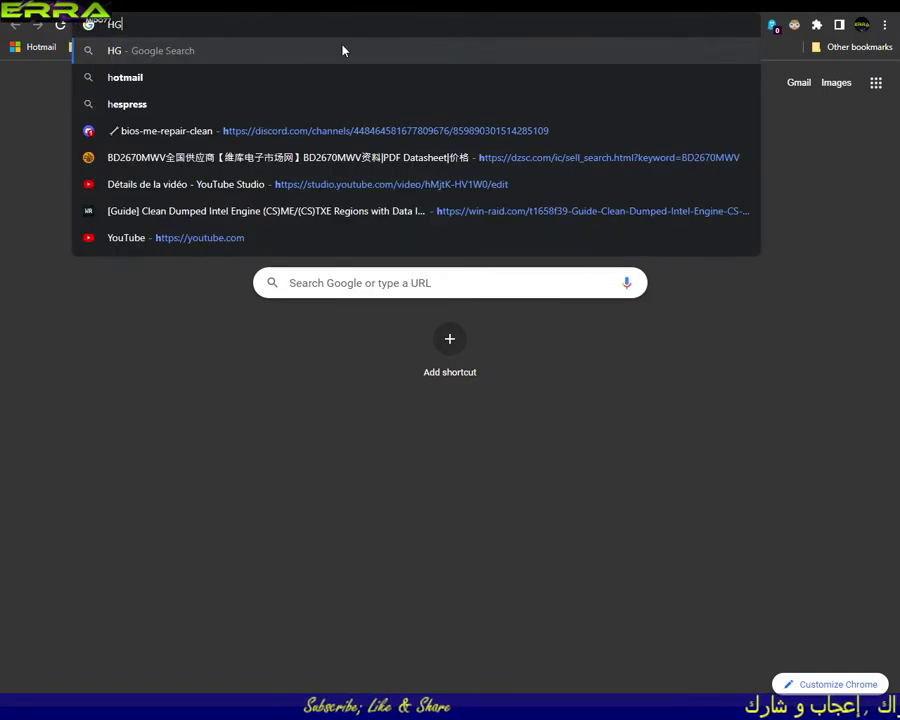
type("82")
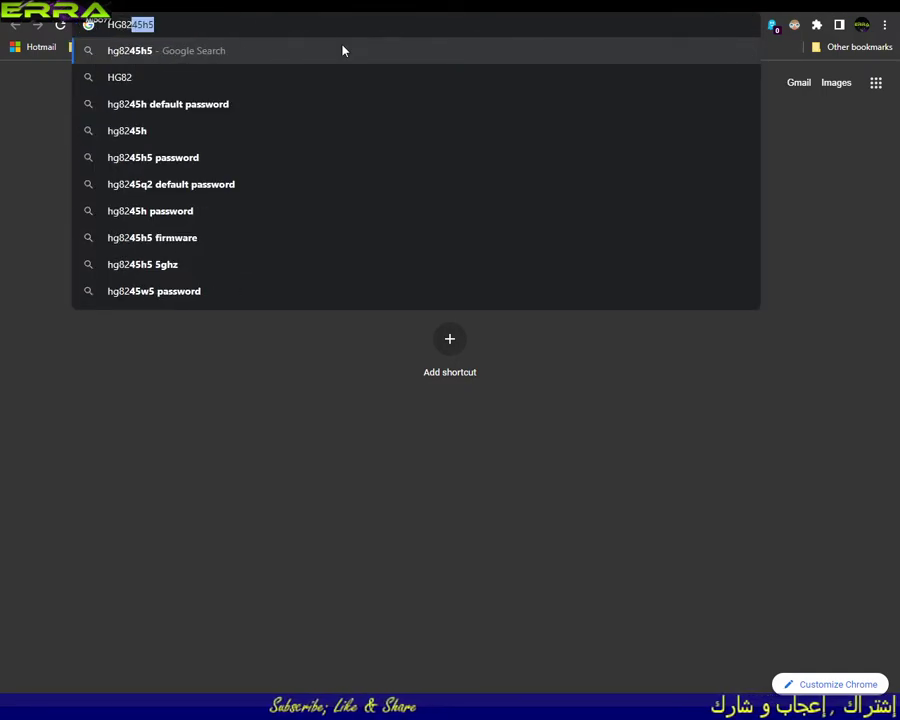
type("45H")
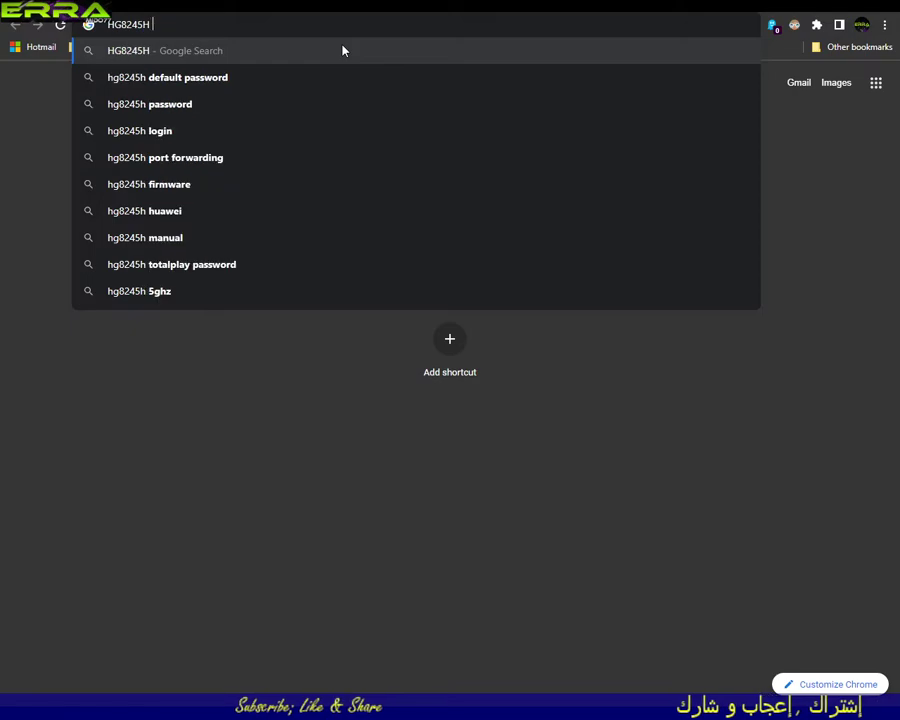
left_click(221, 76)
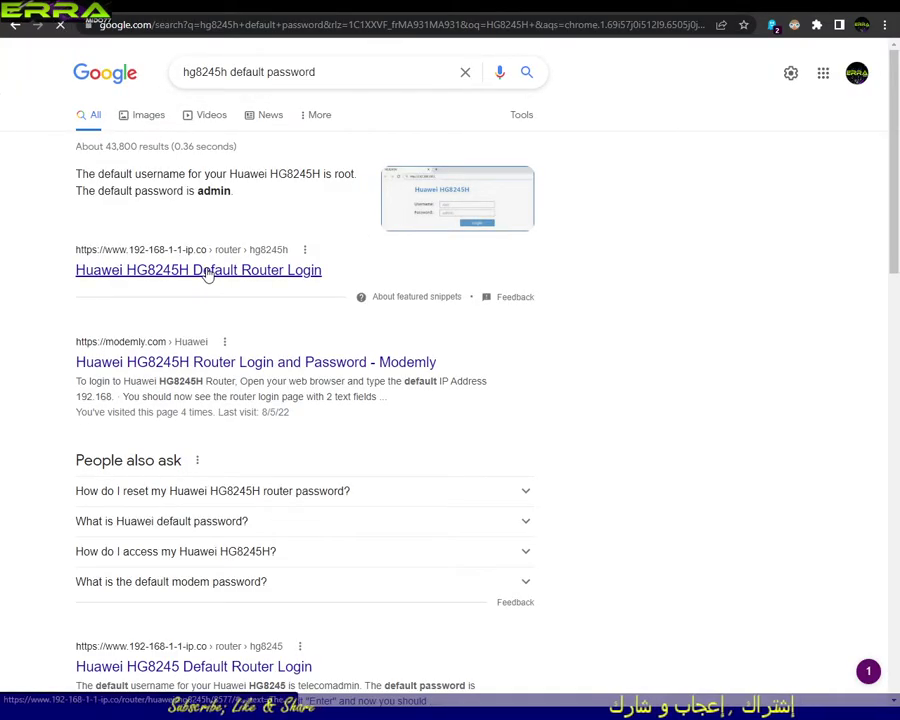
Open the 'Huawei HG8245H Default Router Login' result and scroll through its credentials table.
left_click(207, 274)
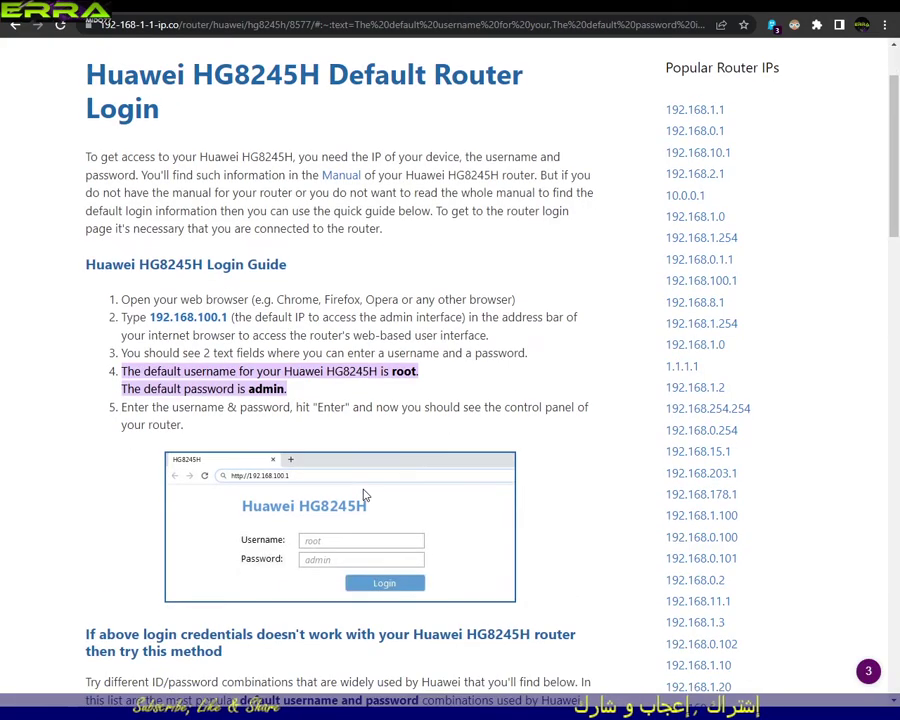
scroll(366, 494, "down", 4)
scroll(366, 494, "down", 3)
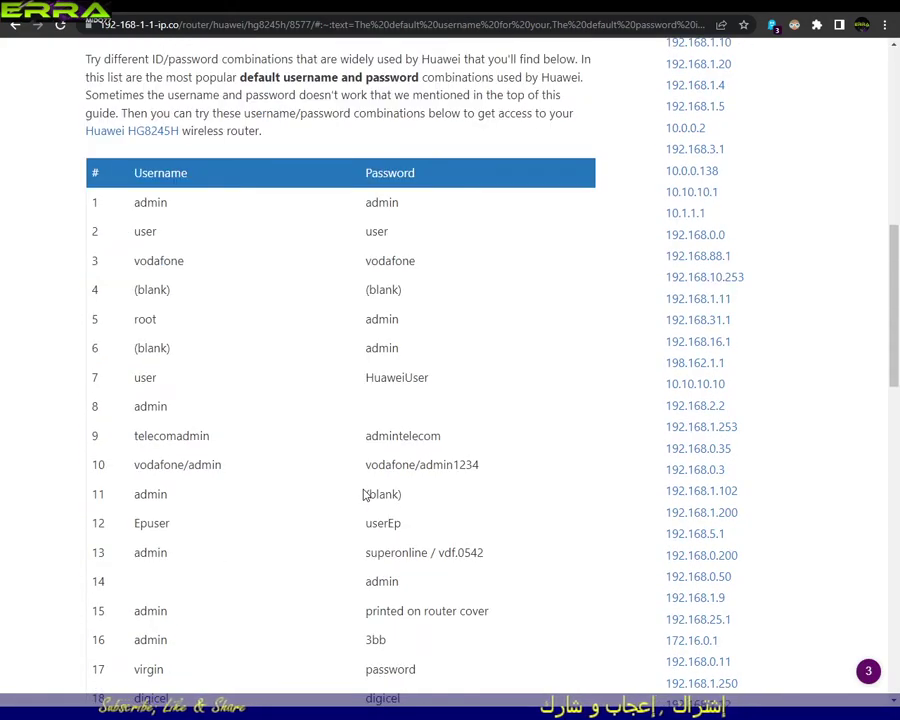
scroll(364, 493, "up", 1)
scroll(364, 494, "down", 3)
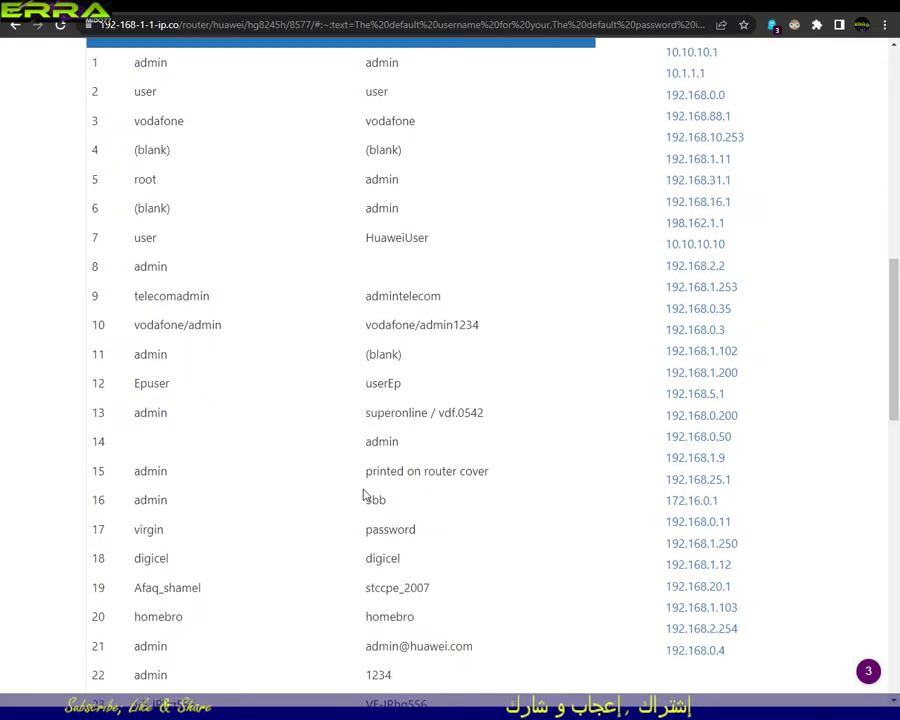
scroll(364, 494, "up", 3)
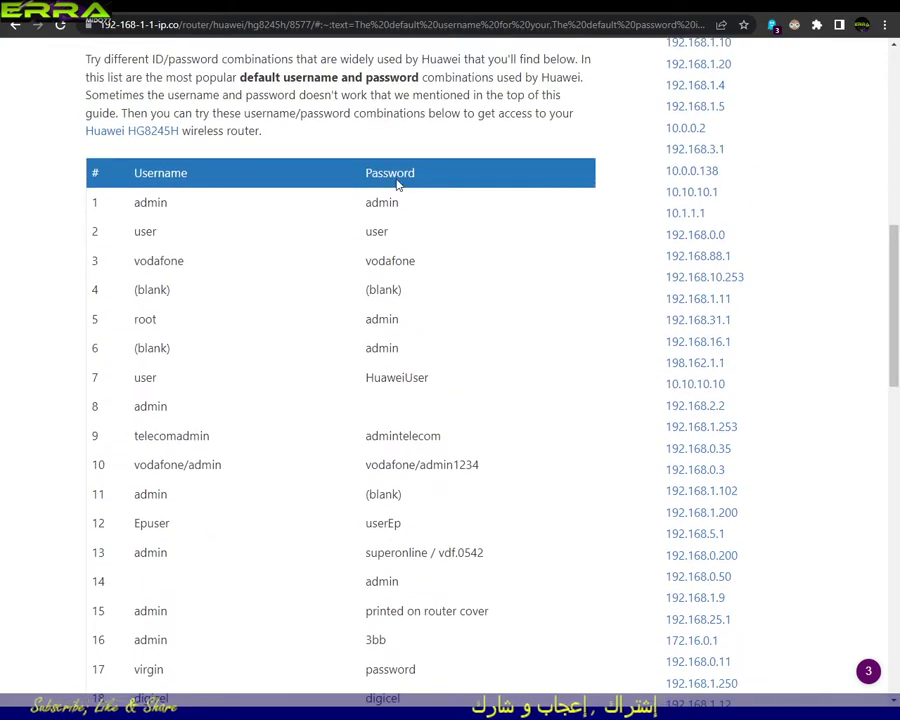
scroll(357, 356, "down", 3)
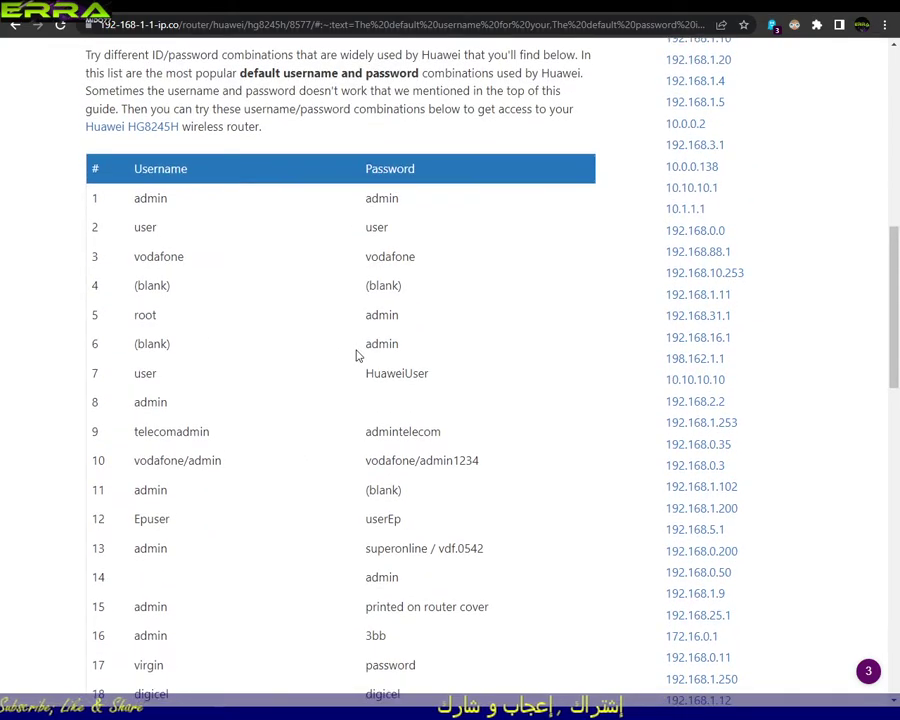
scroll(356, 356, "down", 3)
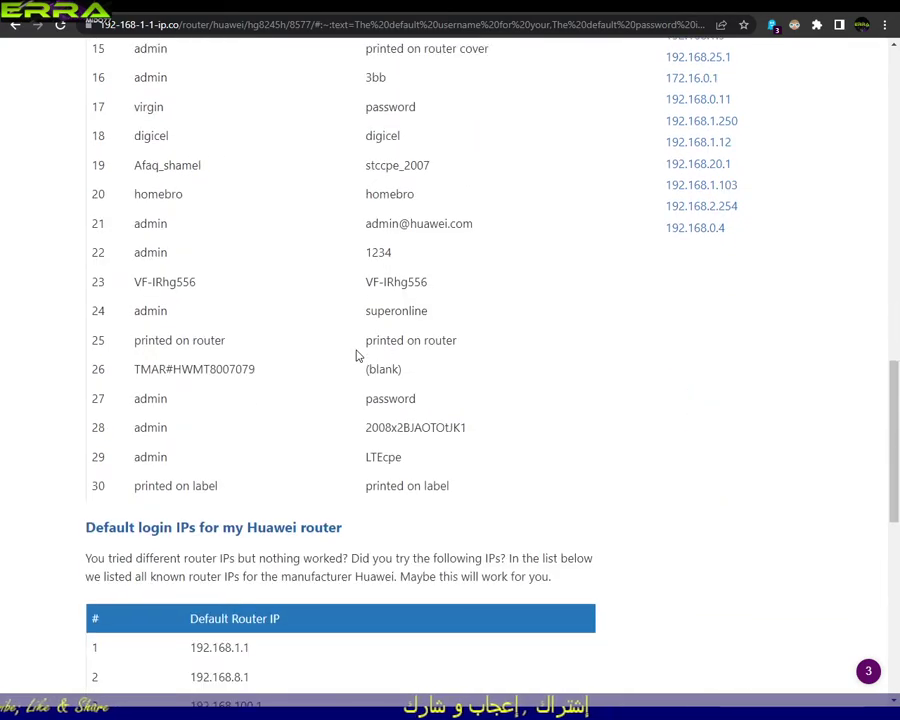
scroll(357, 356, "up", 2)
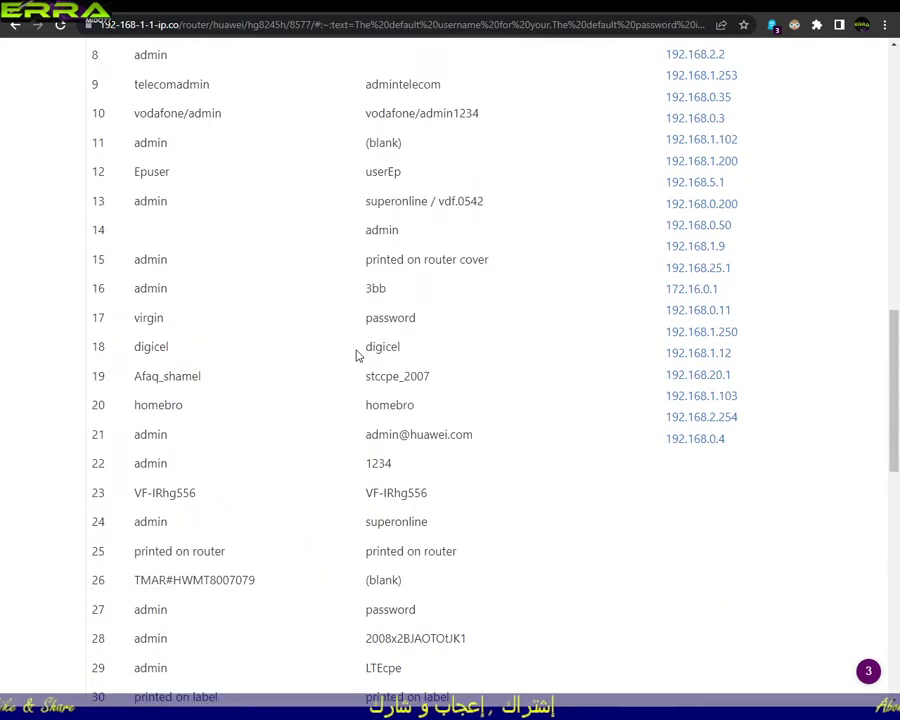
scroll(323, 433, "up", 1)
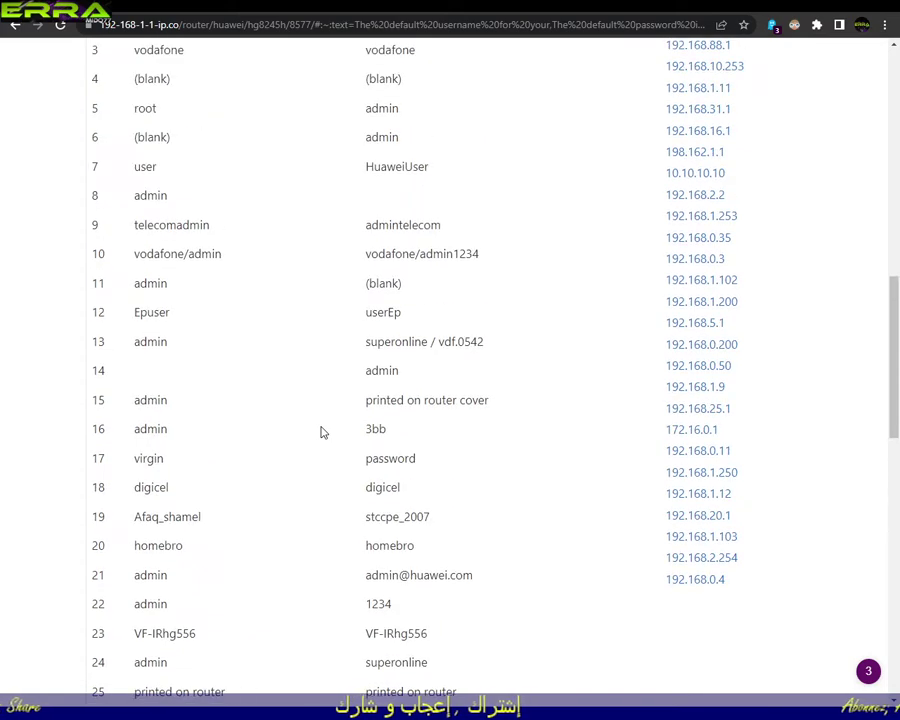
scroll(332, 428, "up", 1)
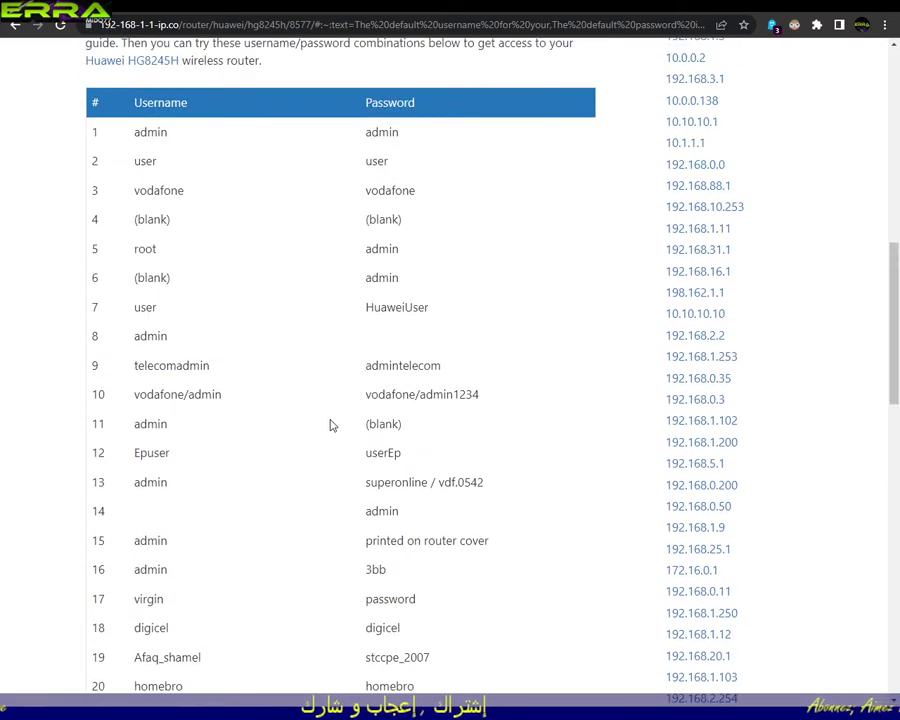
left_click_drag(136, 366, 446, 374)
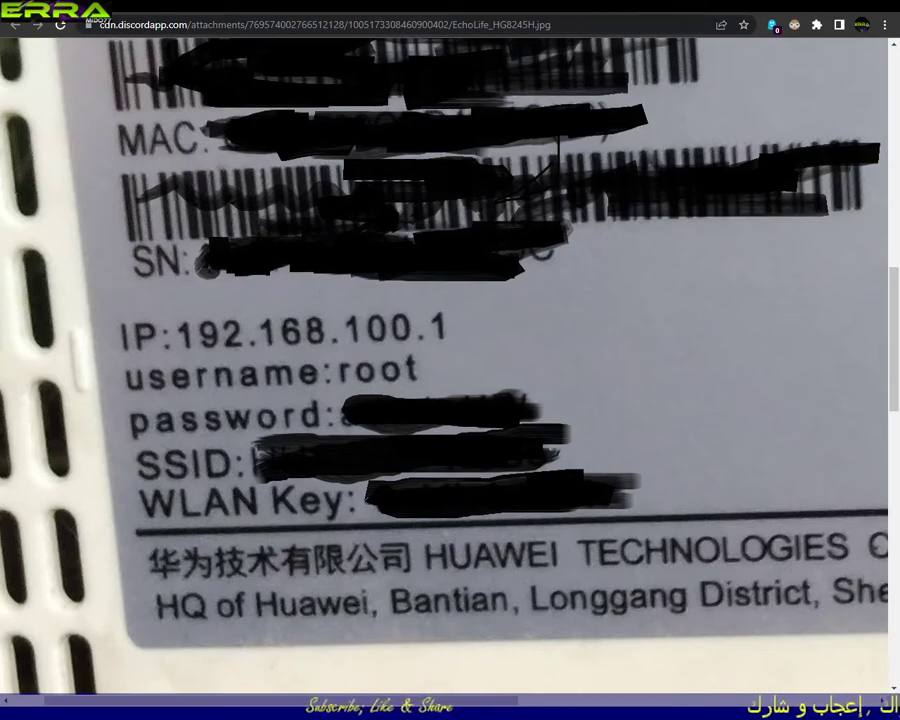
Load the router address 192.168.100.1 in a new tab.
left_click(726, 14)
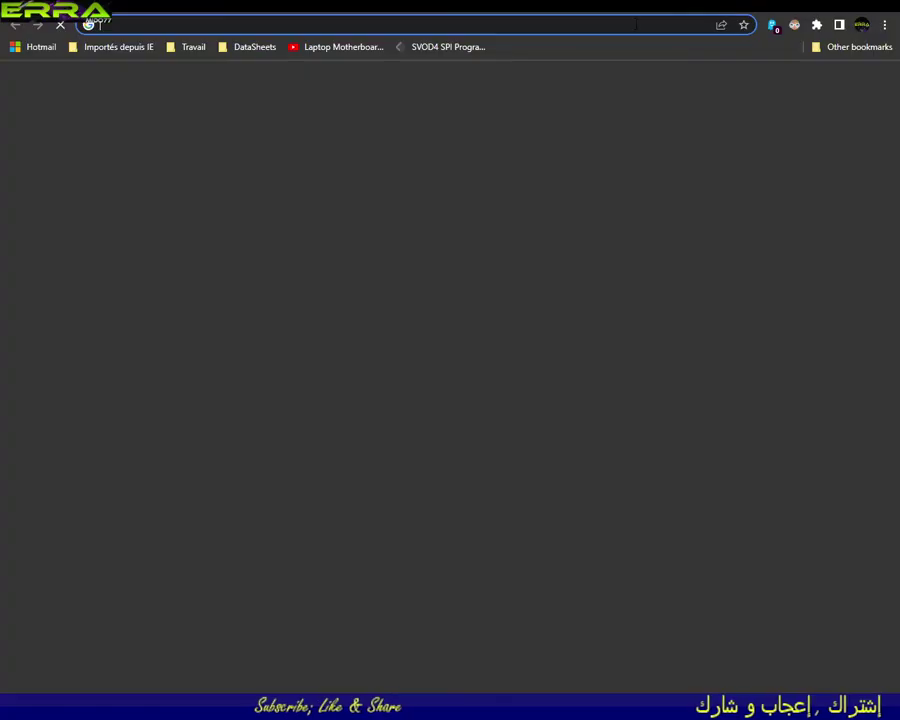
left_click(513, 26)
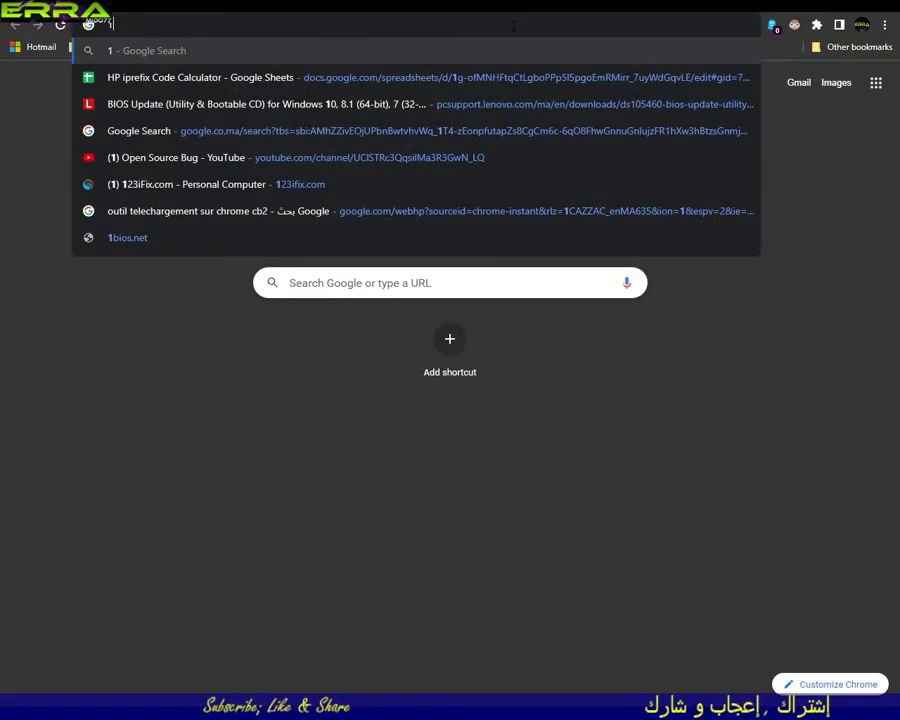
type("192")
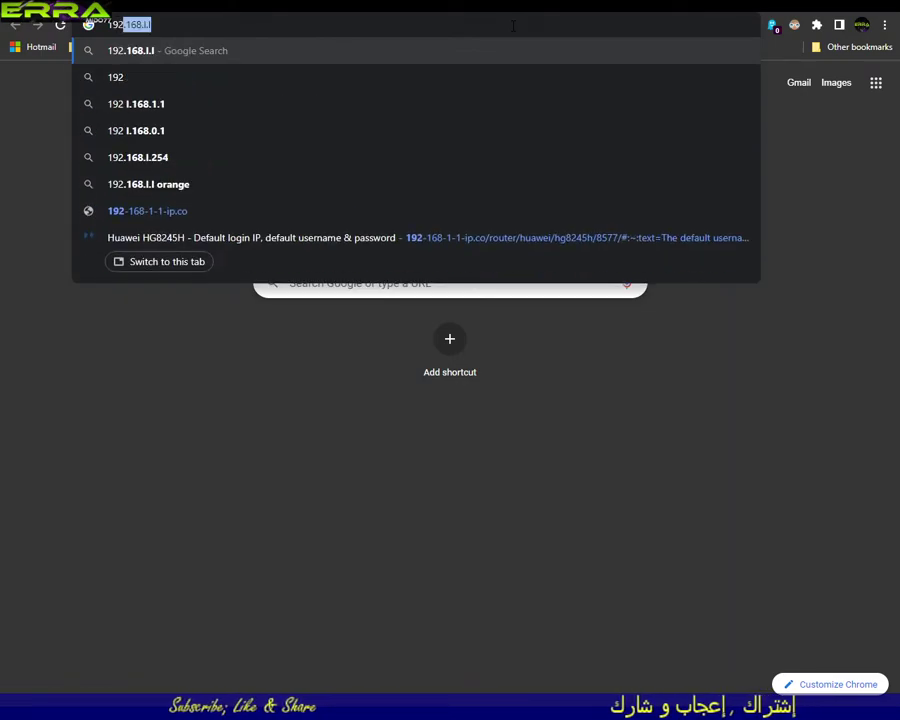
type(".16")
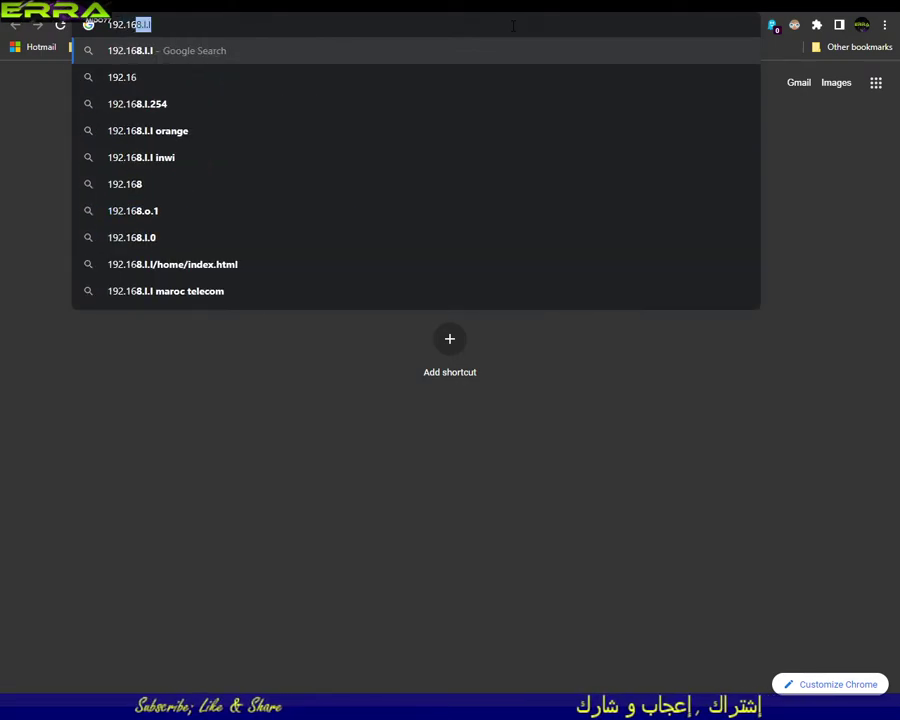
type("8.")
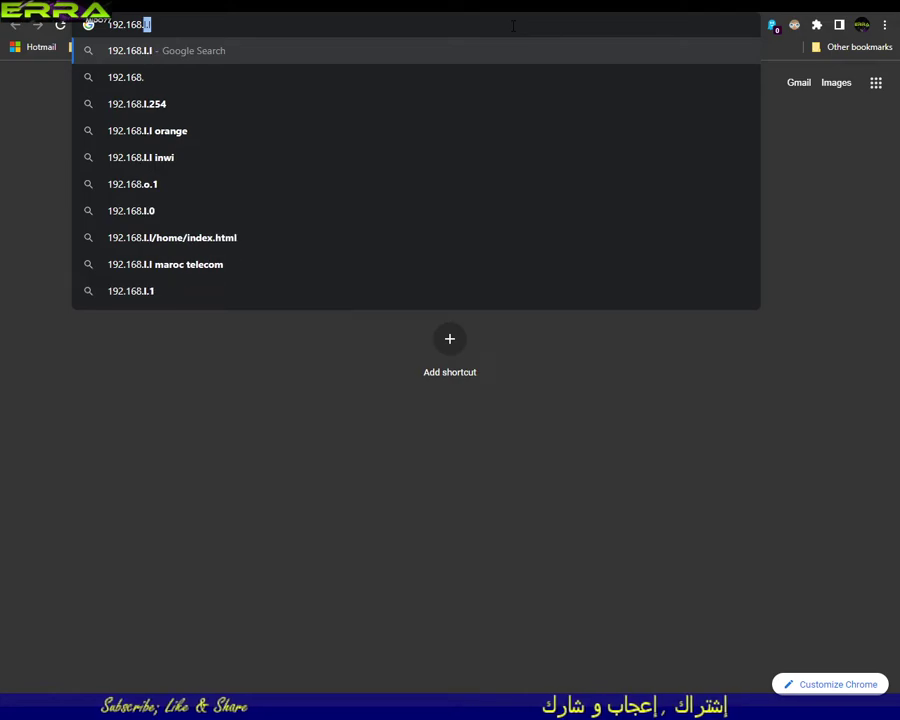
type("100.1")
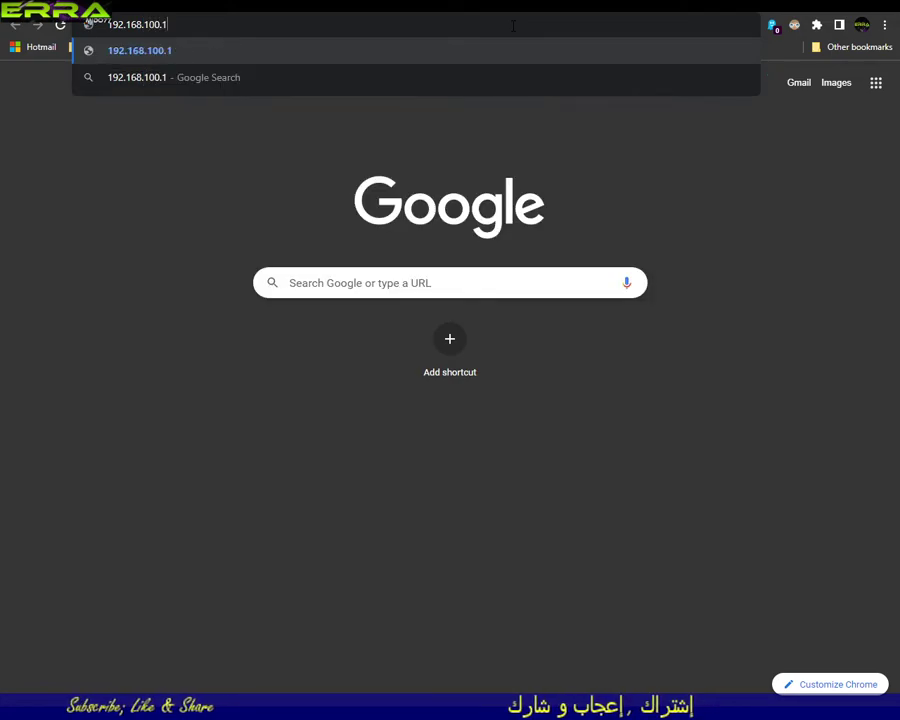
key("Return")
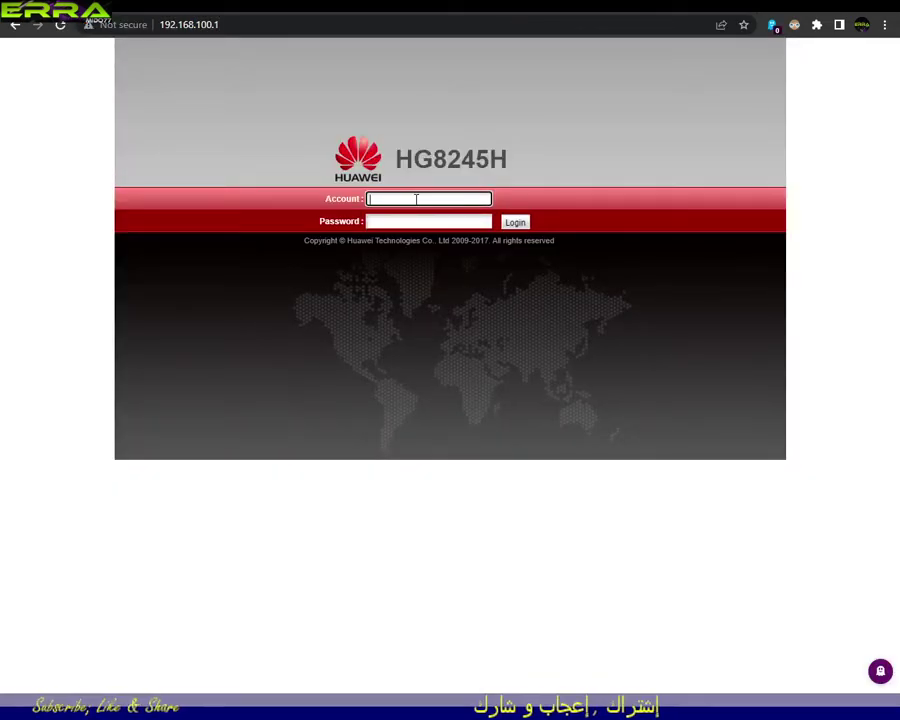
Enter 'root' as the account and move to the Password field.
type("root")
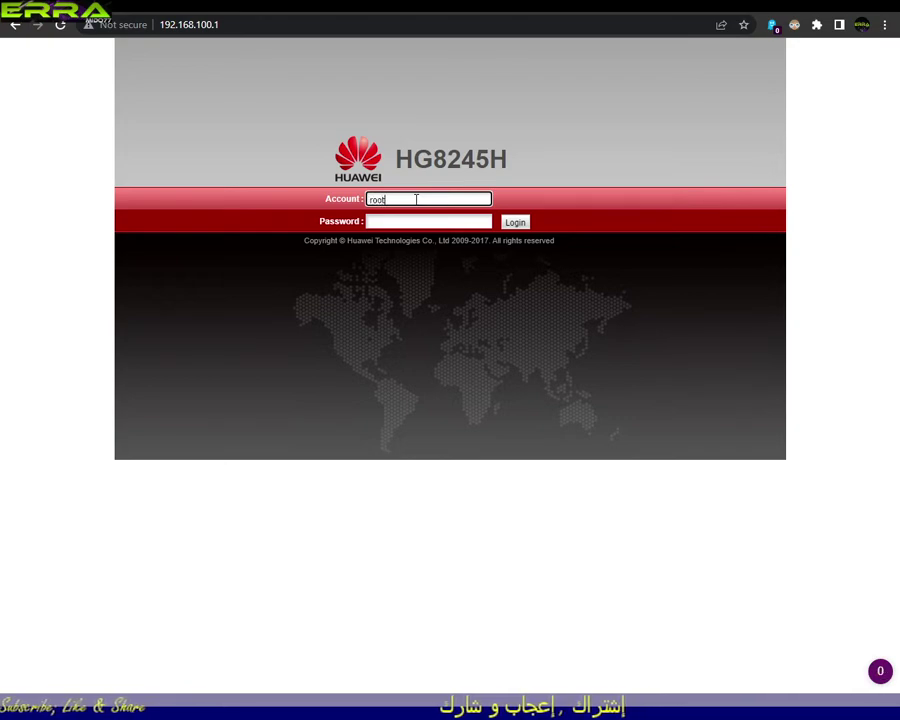
key("Tab")
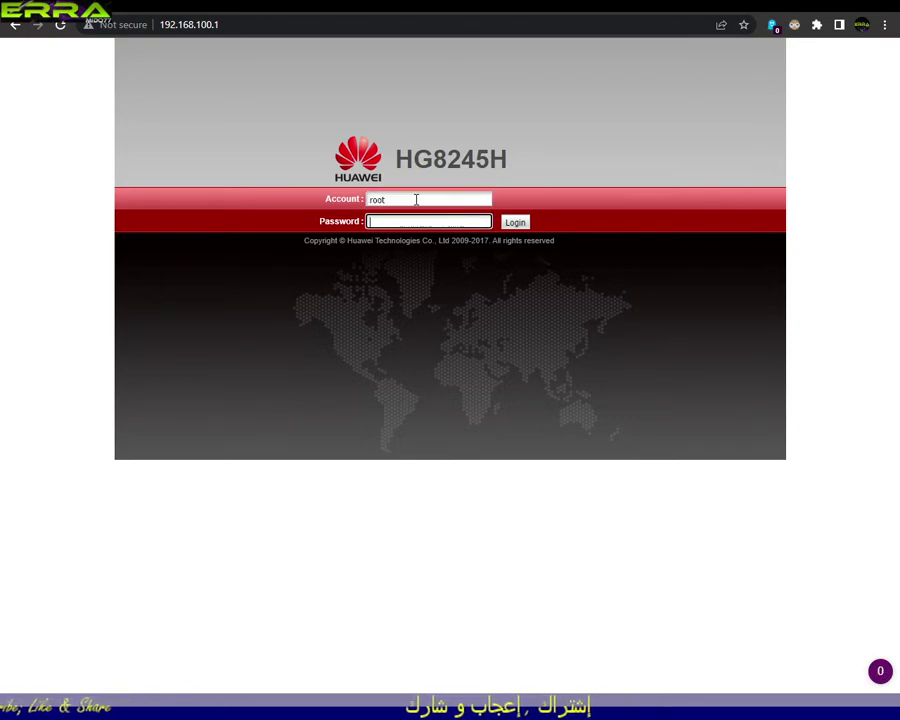
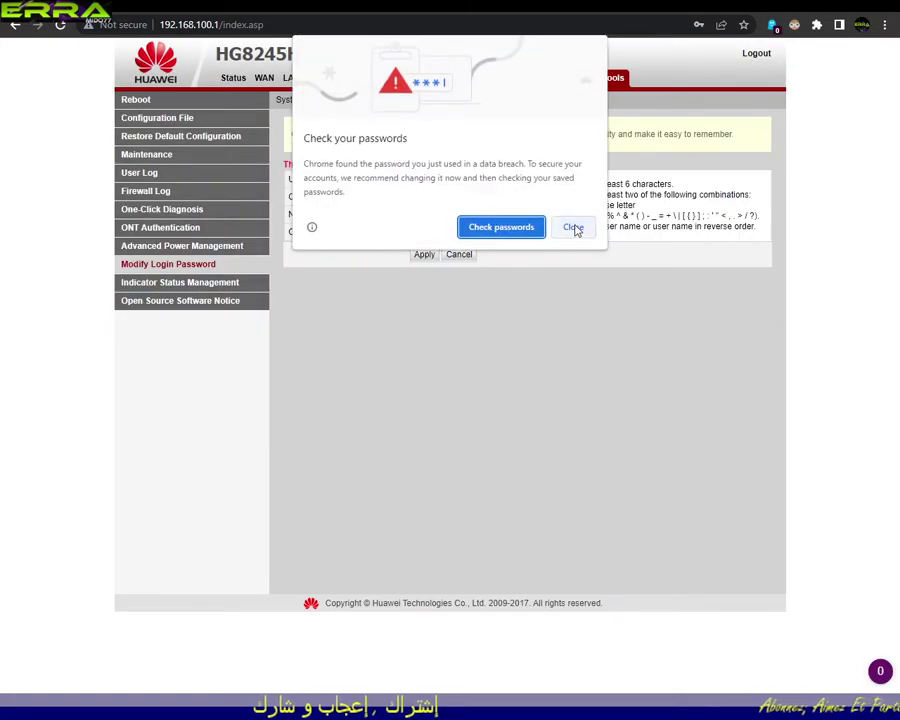
Dismiss Chrome's 'Check your passwords' warning and decline saving the password.
left_click(573, 227)
left_click(716, 224)
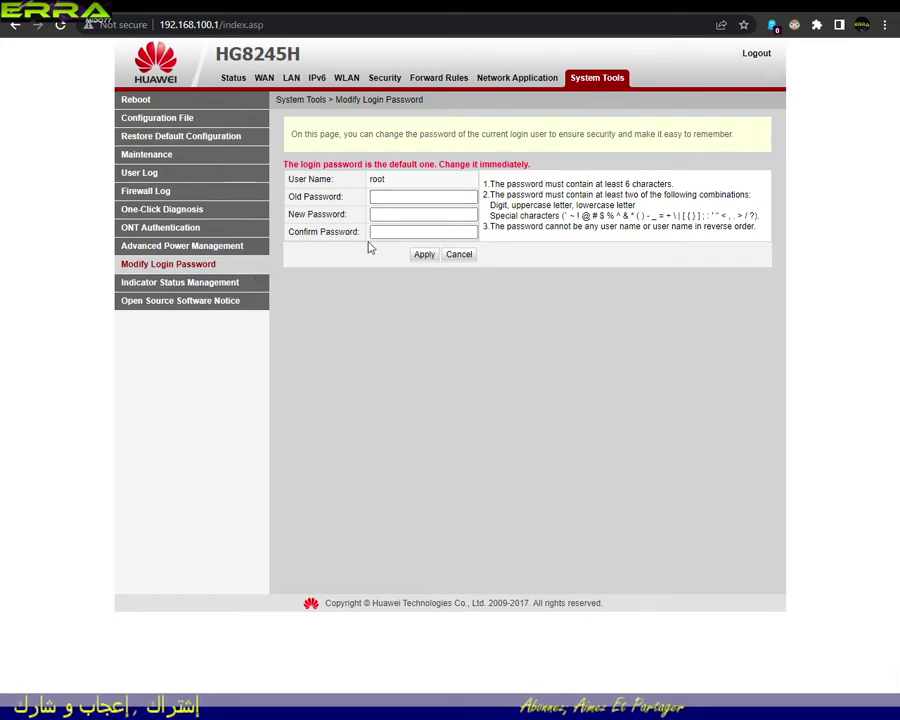
Step through the empty Old Password, New Password and Confirm Password fields.
left_click(434, 196)
left_click(378, 214)
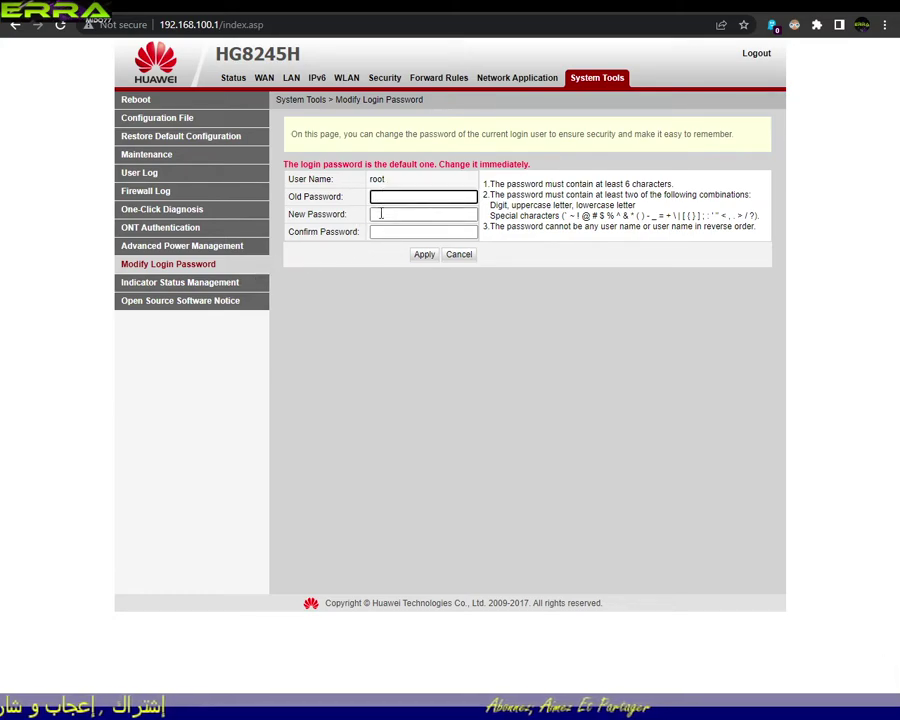
left_click(378, 232)
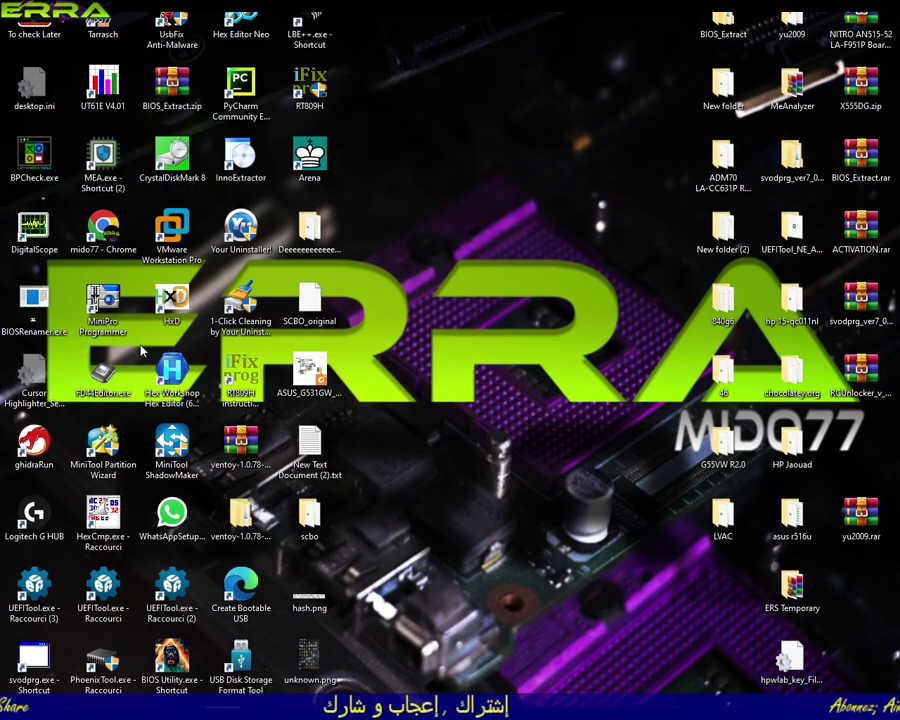
Launch HxD from its desktop shortcut, move its window lower, and return to the router page in Chrome.
left_click_drag(158, 305, 446, 232)
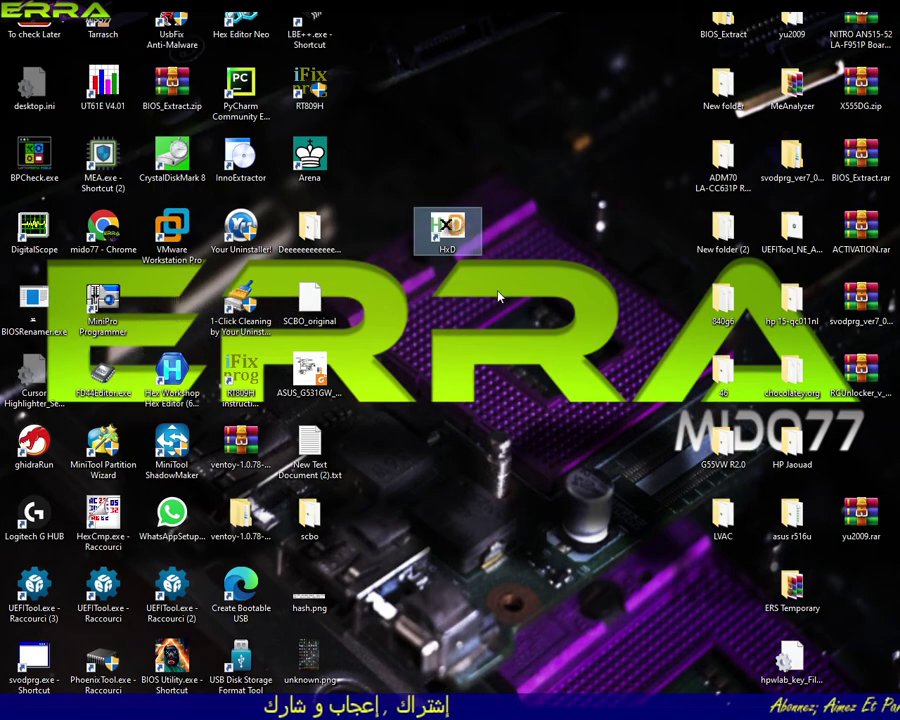
double_click(447, 230)
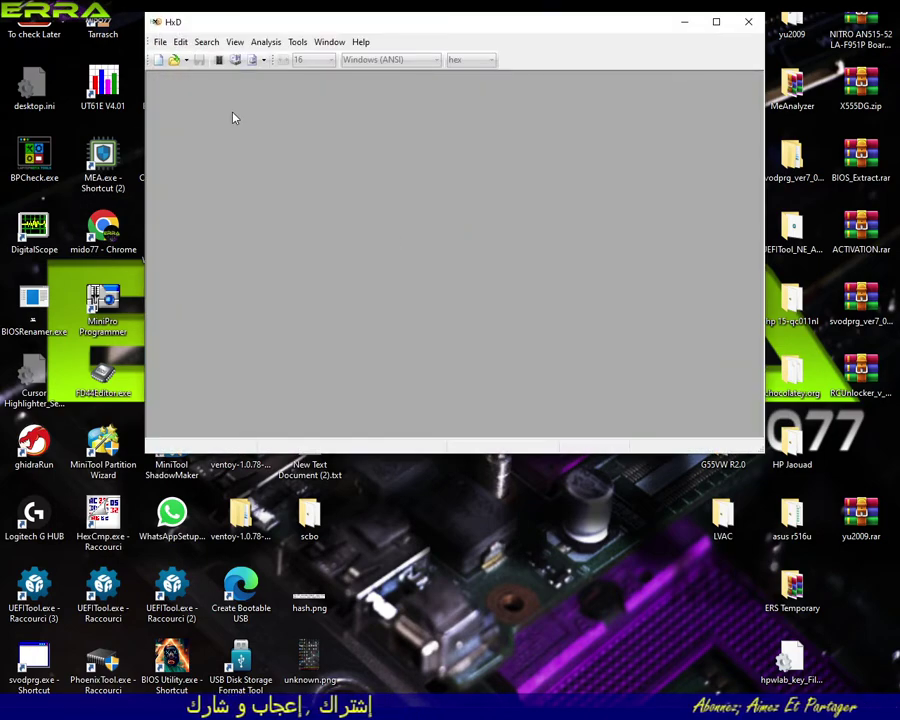
left_click_drag(436, 28, 466, 259)
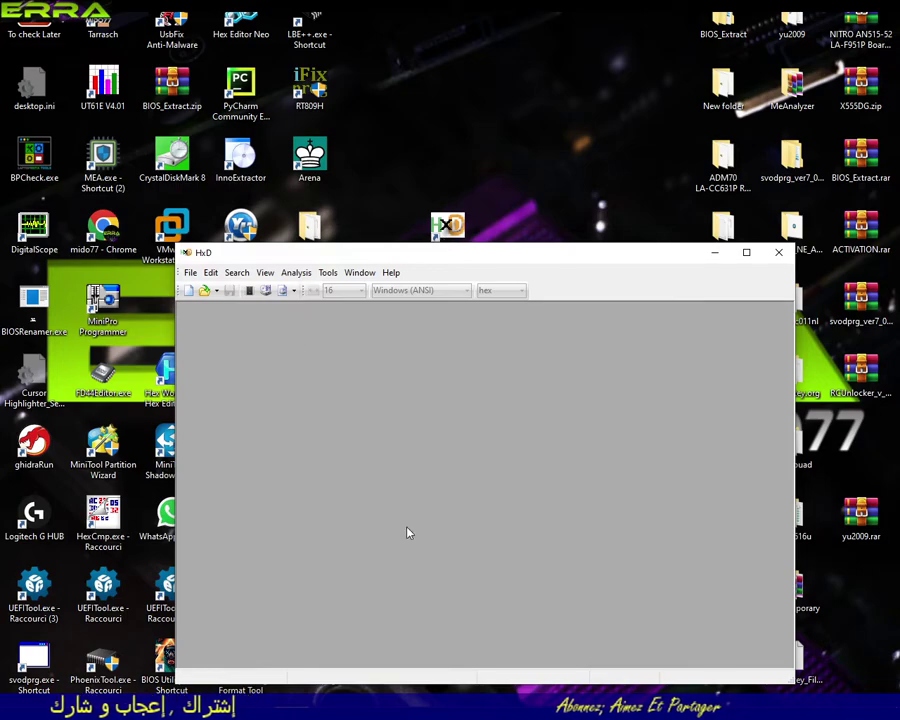
mouse_move(400, 716)
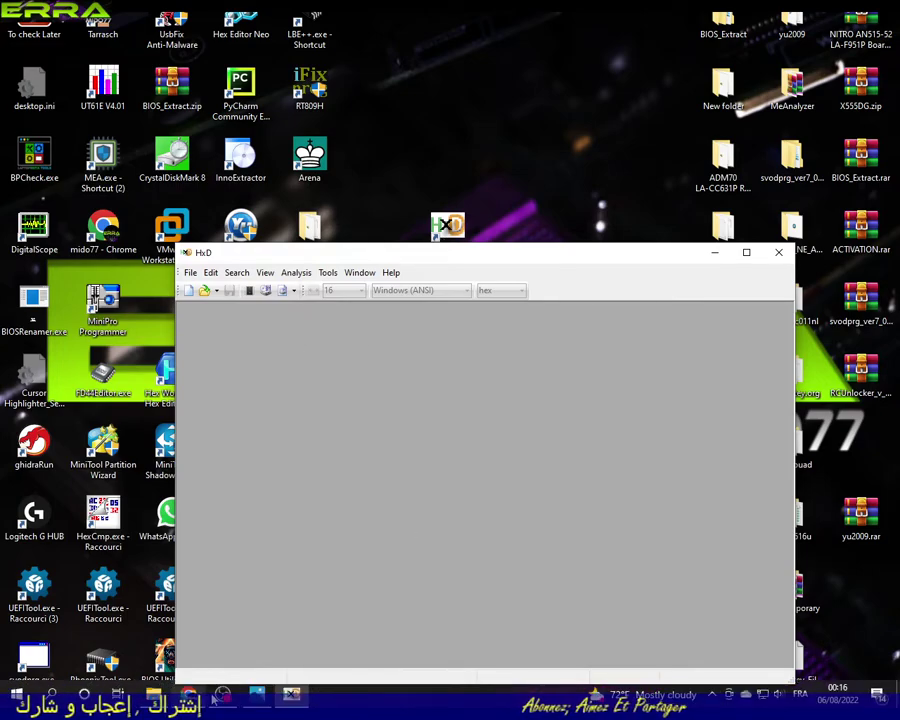
left_click(189, 694)
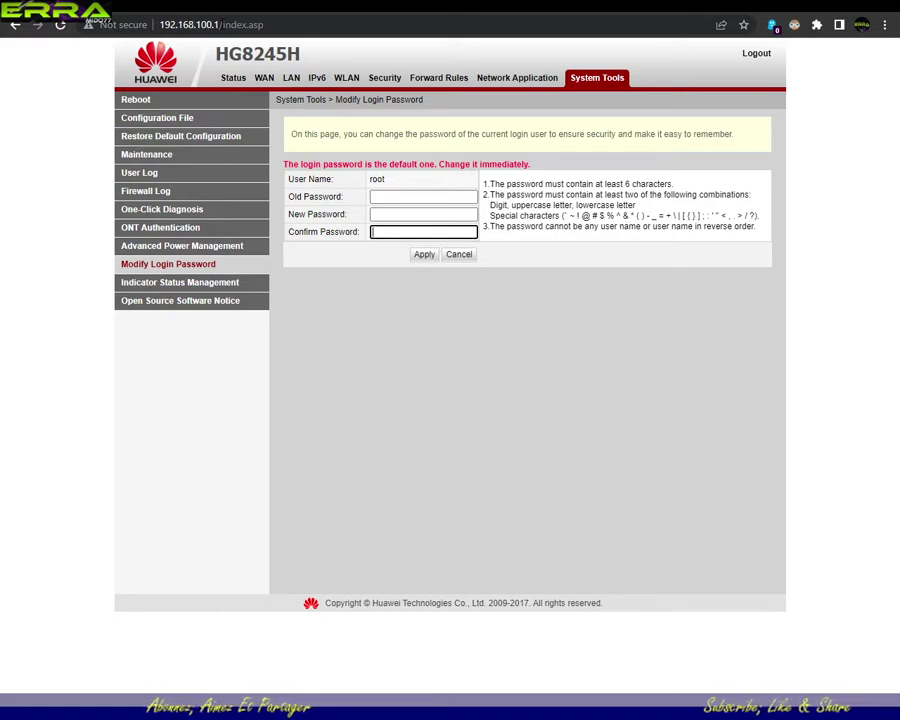
Strip '/index.asp' from the address and load 192.168.100.1.
left_click_drag(220, 24, 308, 22)
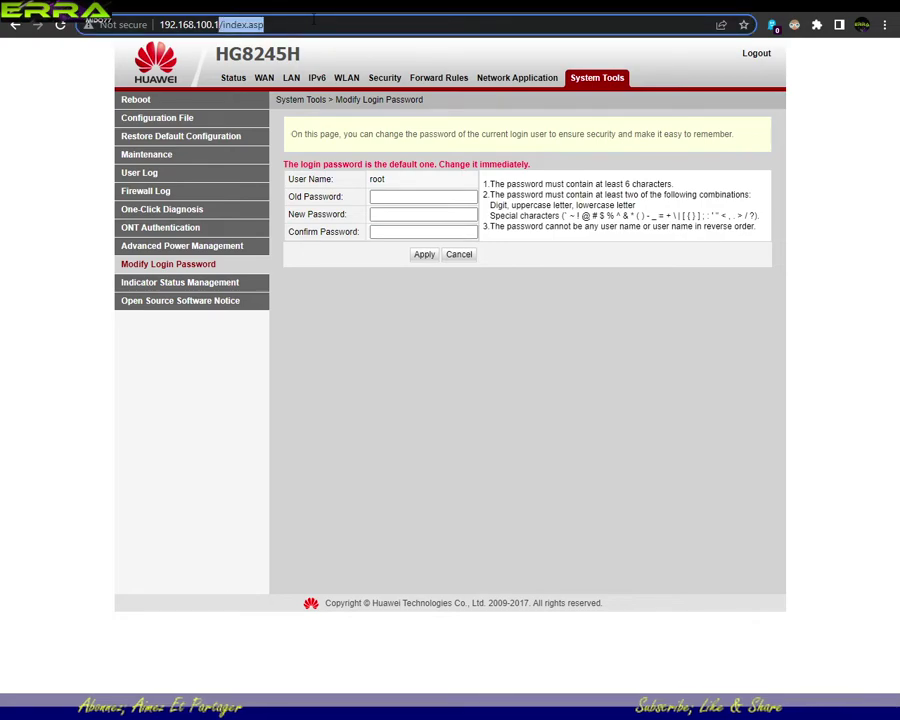
key("BackSpace")
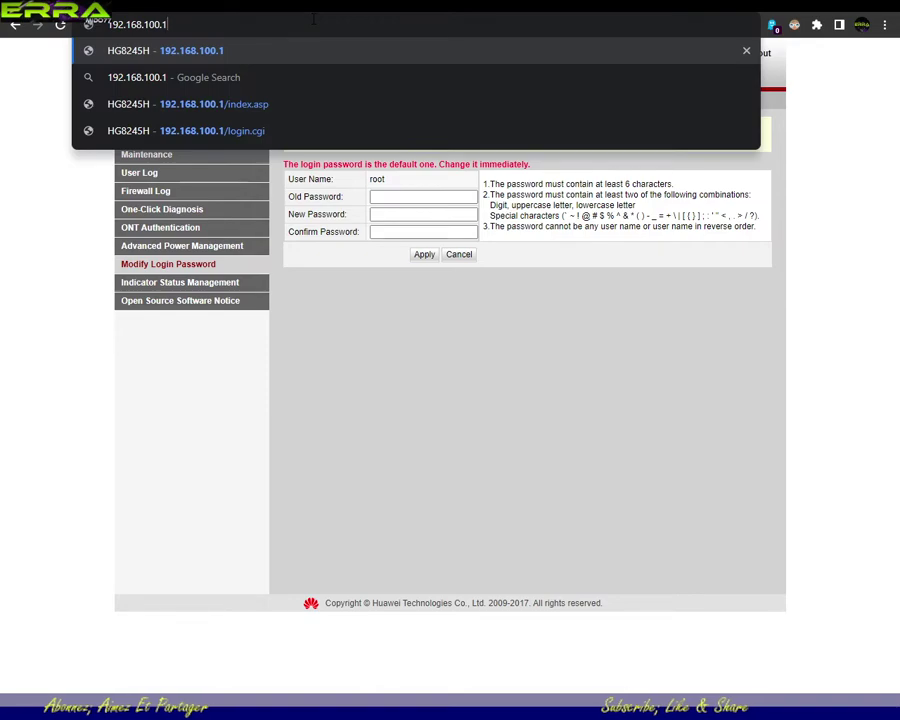
key("Return")
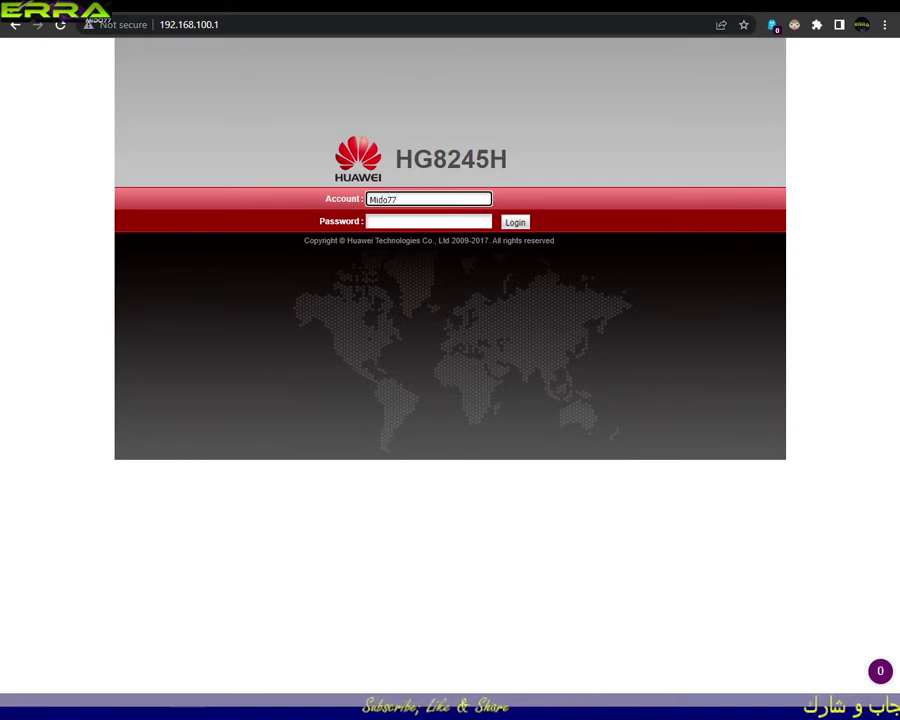
Move from the custom account name to the Password field, then switch to a blank Notepad file.
left_click(428, 221)
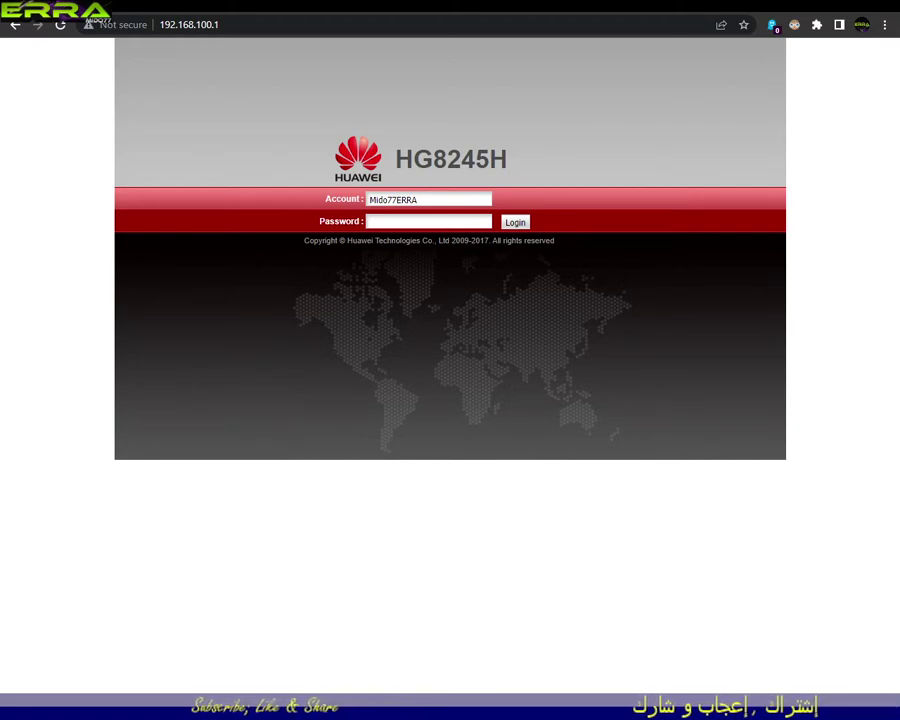
key("alt+Tab")
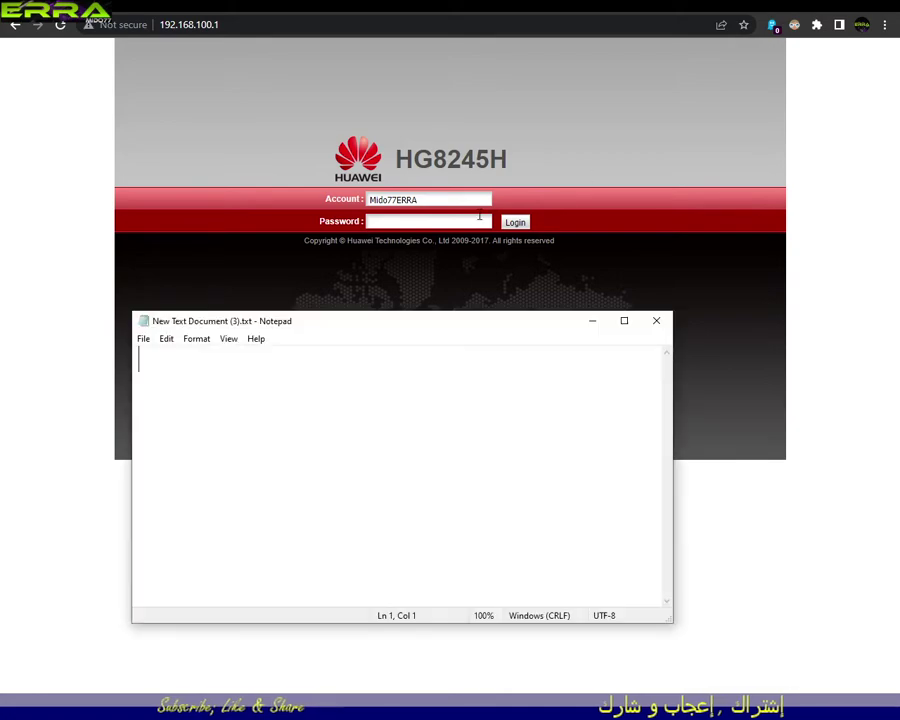
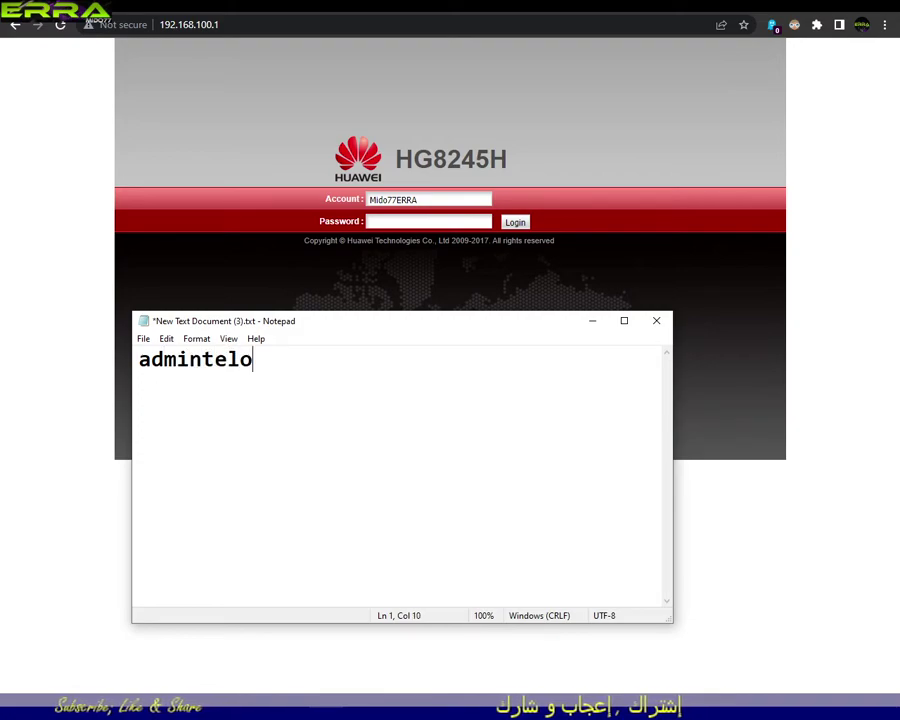
Correct the router password text, ending it with 'com' and adding the missing 'e', then select it.
key("BackSpace")
type("com")
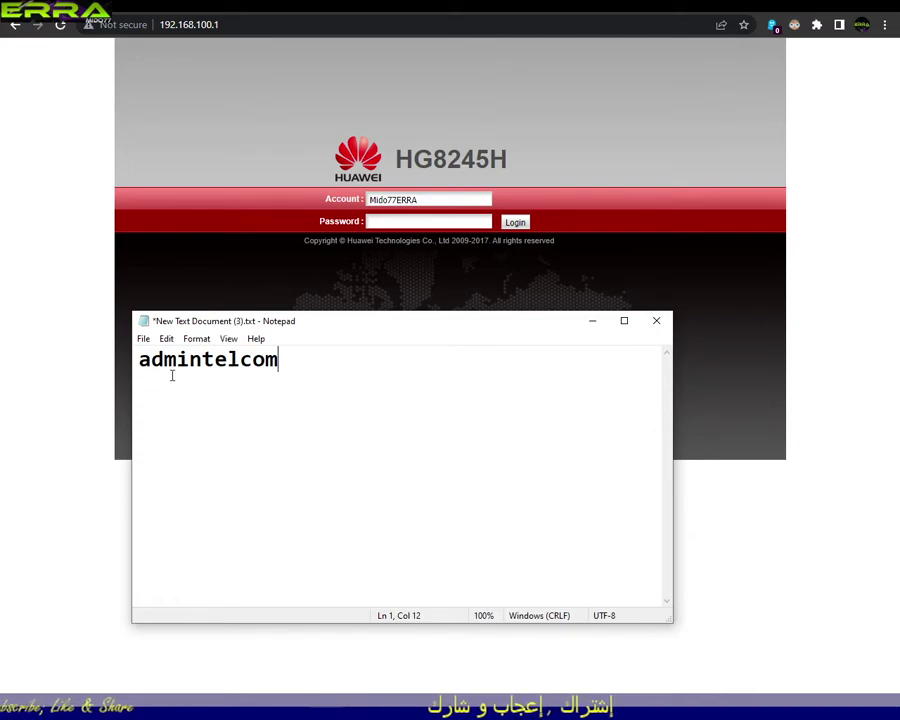
left_click(240, 360)
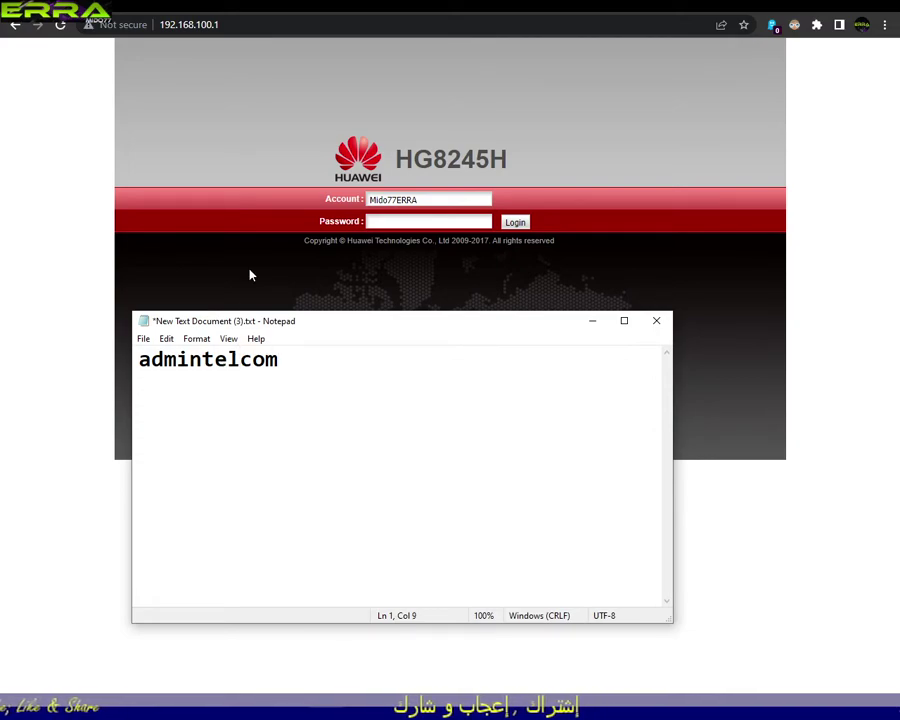
type("e")
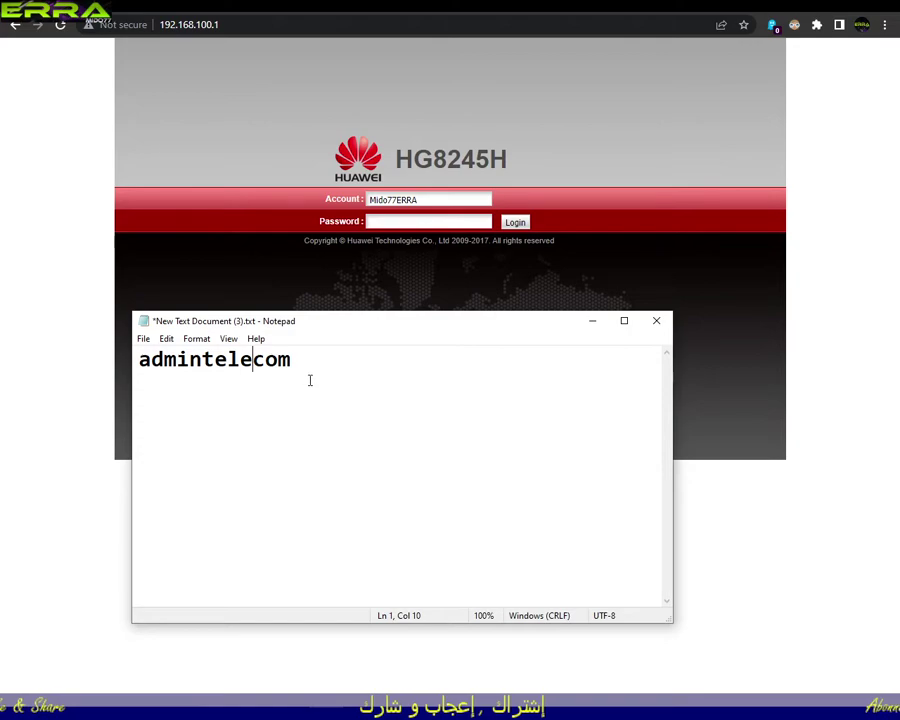
left_click_drag(297, 361, 138, 361)
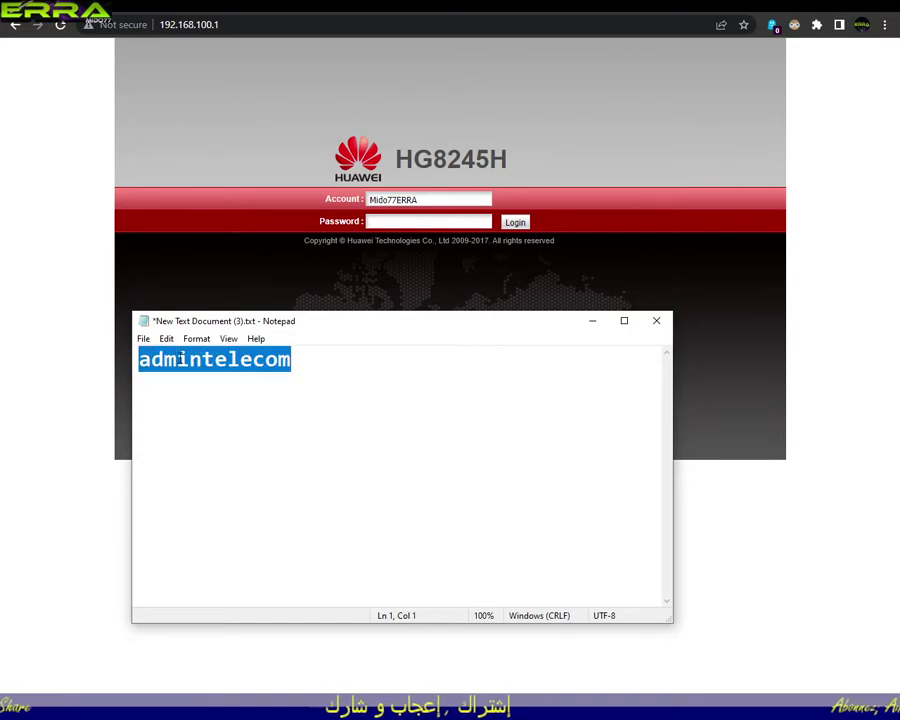
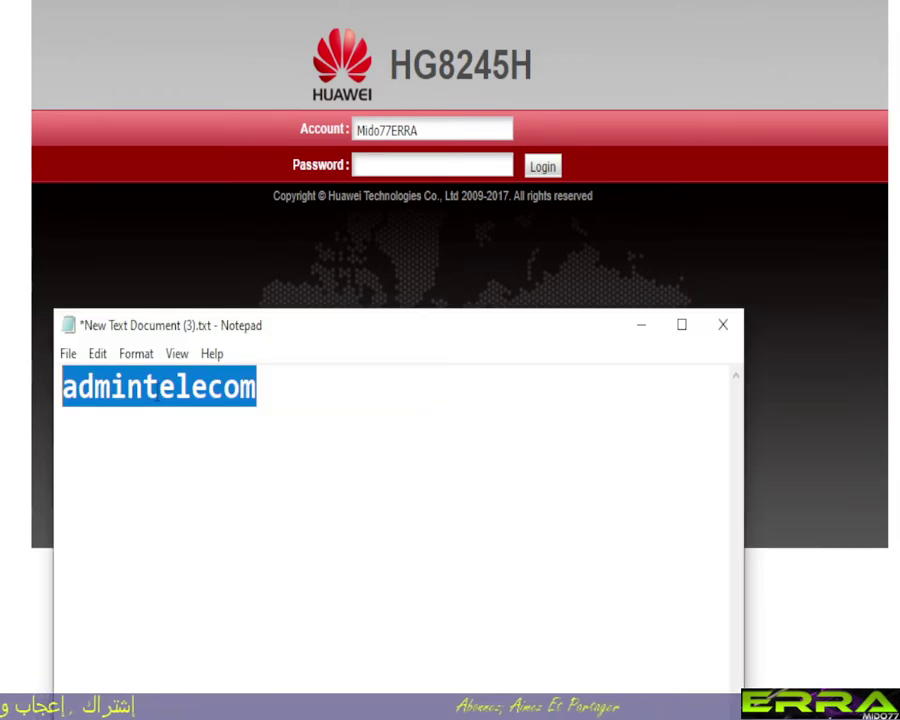
Copy the selected router admin password from the Notepad document to the clipboard.
right_click(158, 400)
left_click(203, 464)
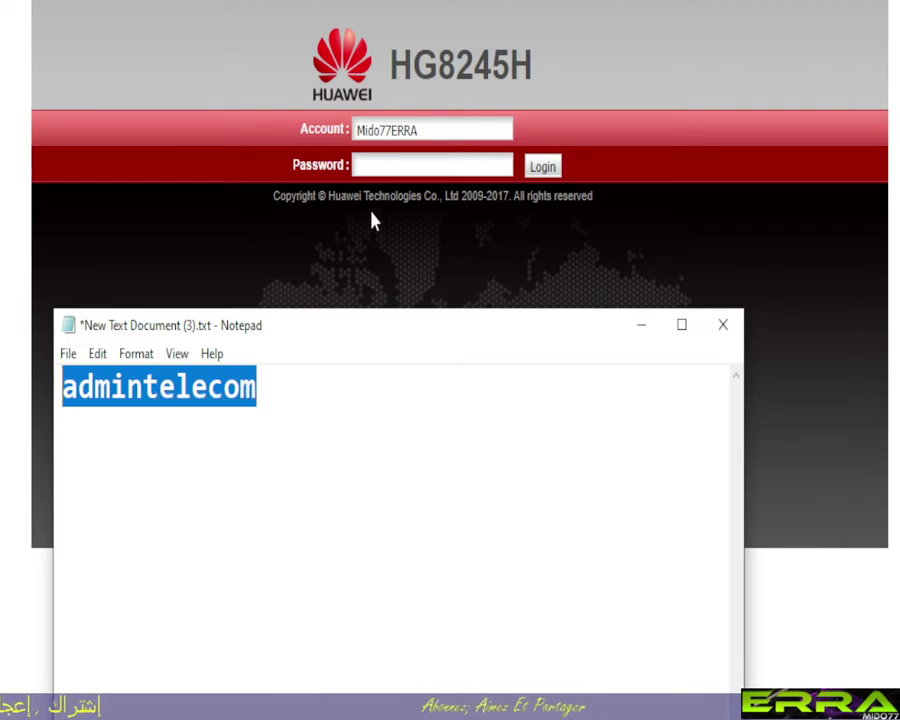
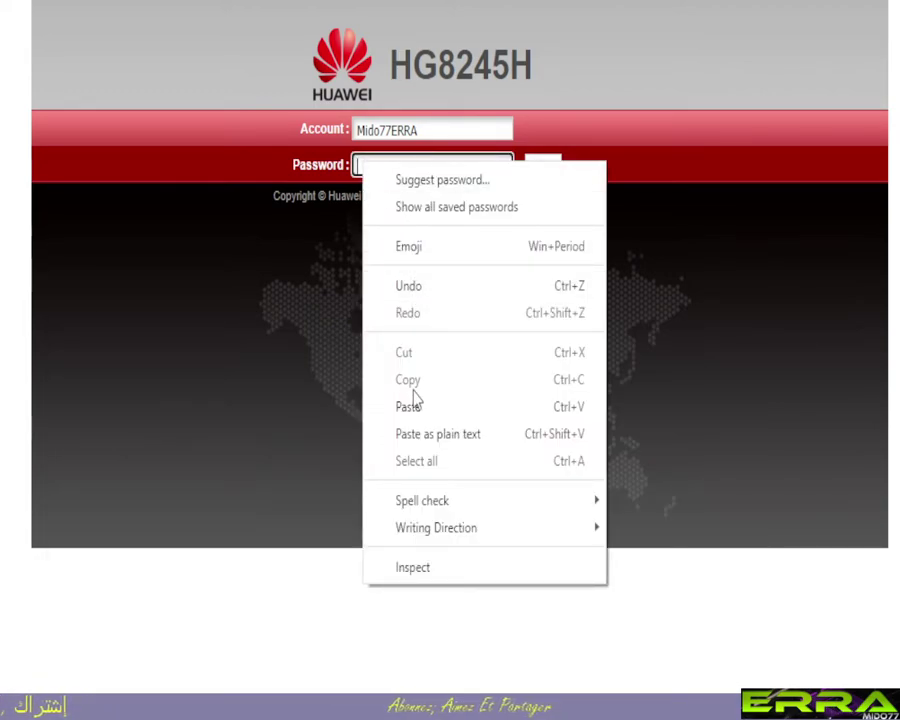
Paste the account password into the Password field and log in to the router.
left_click(412, 407)
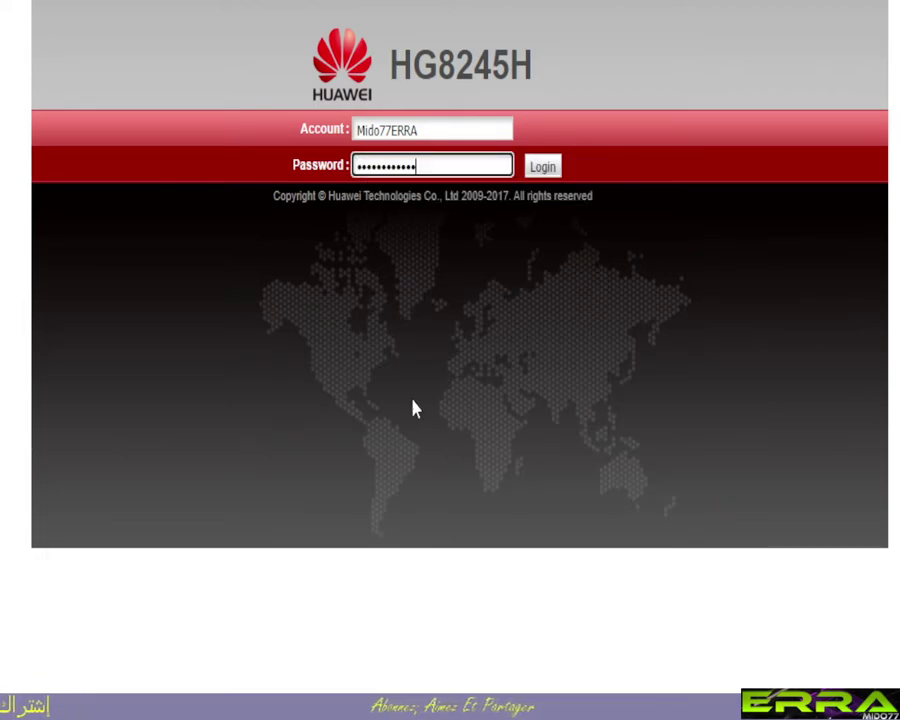
left_click(544, 174)
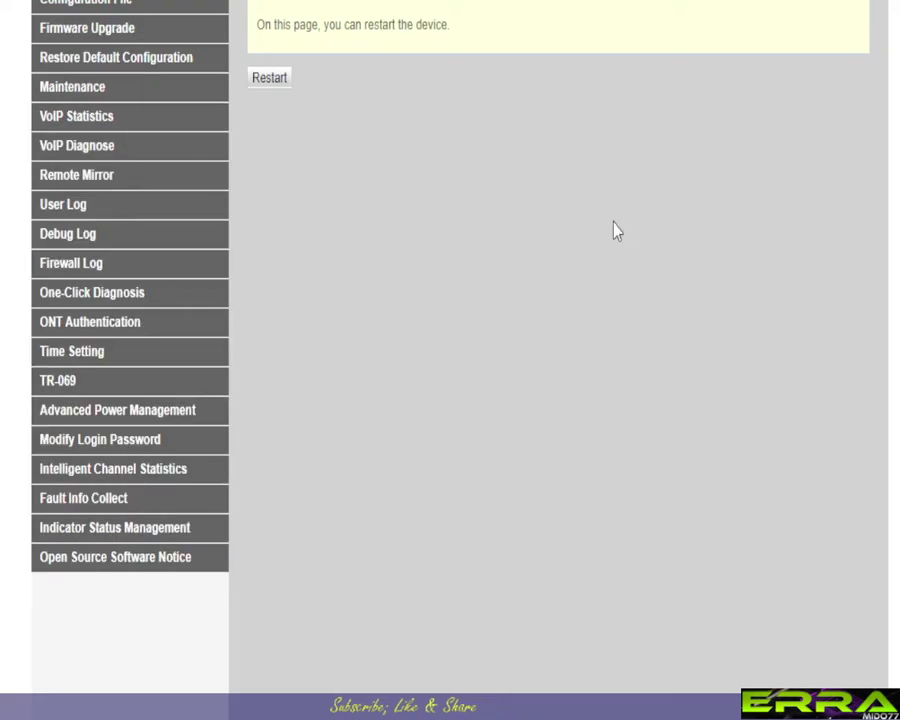
On the System Tools Configuration File page, request download of the router's configuration file.
left_click(91, 5)
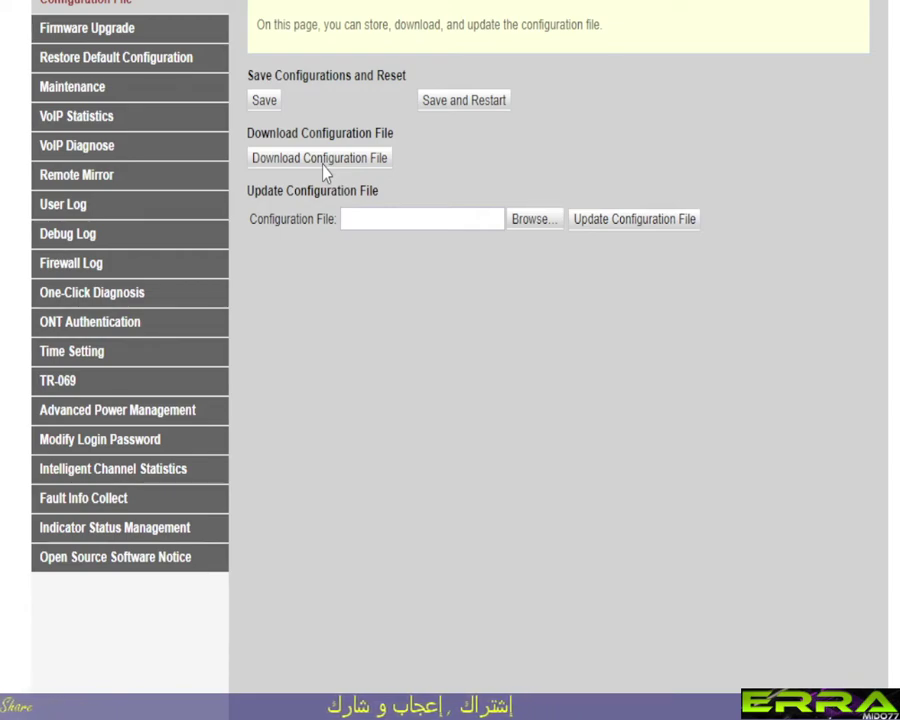
left_click(320, 158)
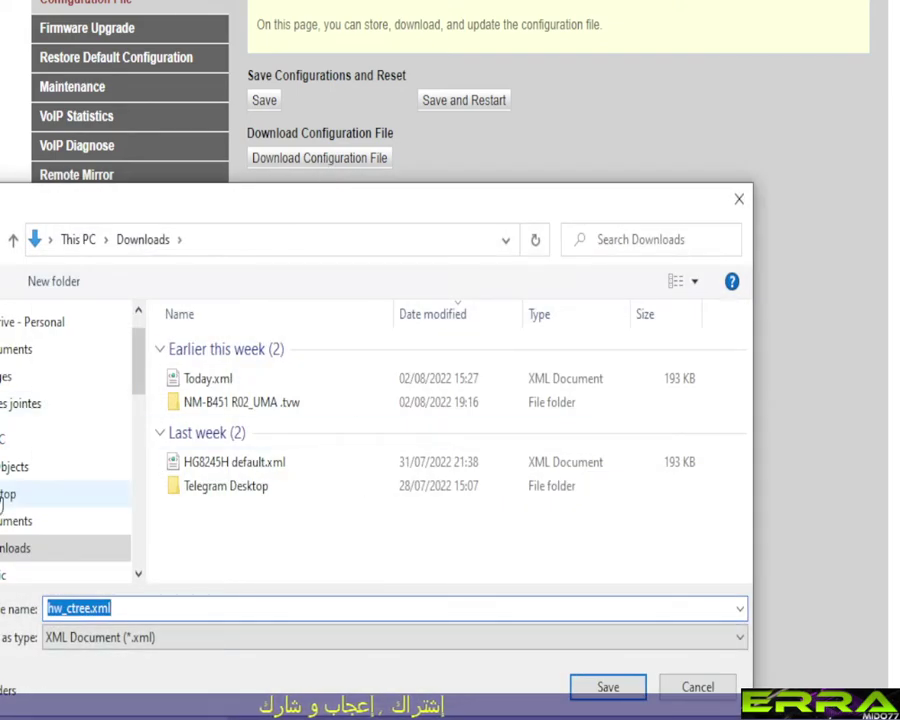
Create a 'huawei' folder in Desktop > ERS Temporary and save hw_ctree.xml into it.
left_click(6, 494)
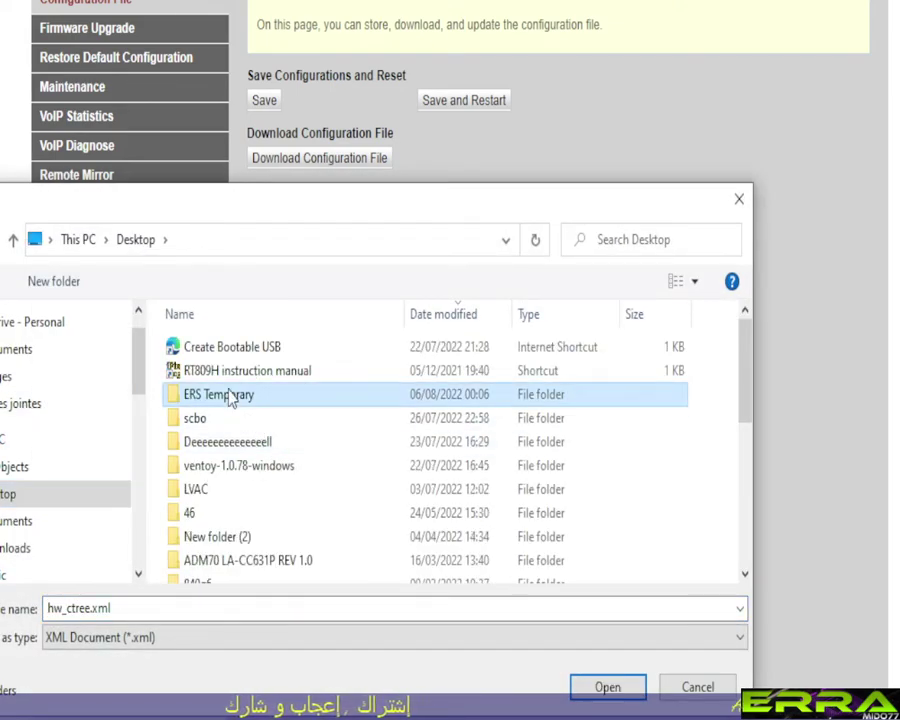
double_click(232, 393)
left_click(48, 281)
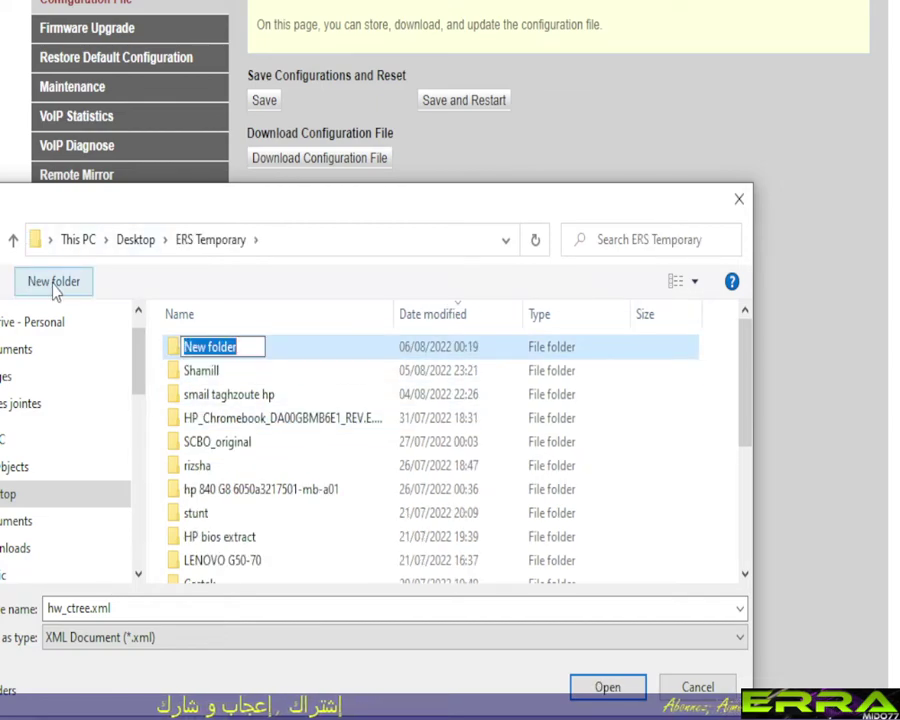
type("huawei")
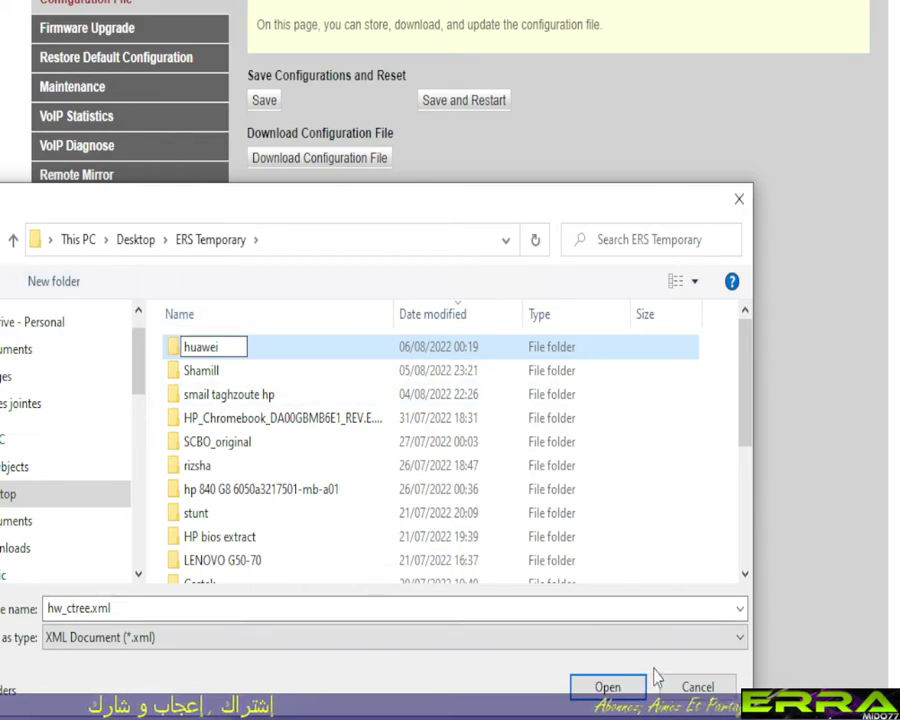
left_click(603, 688)
left_click(603, 688)
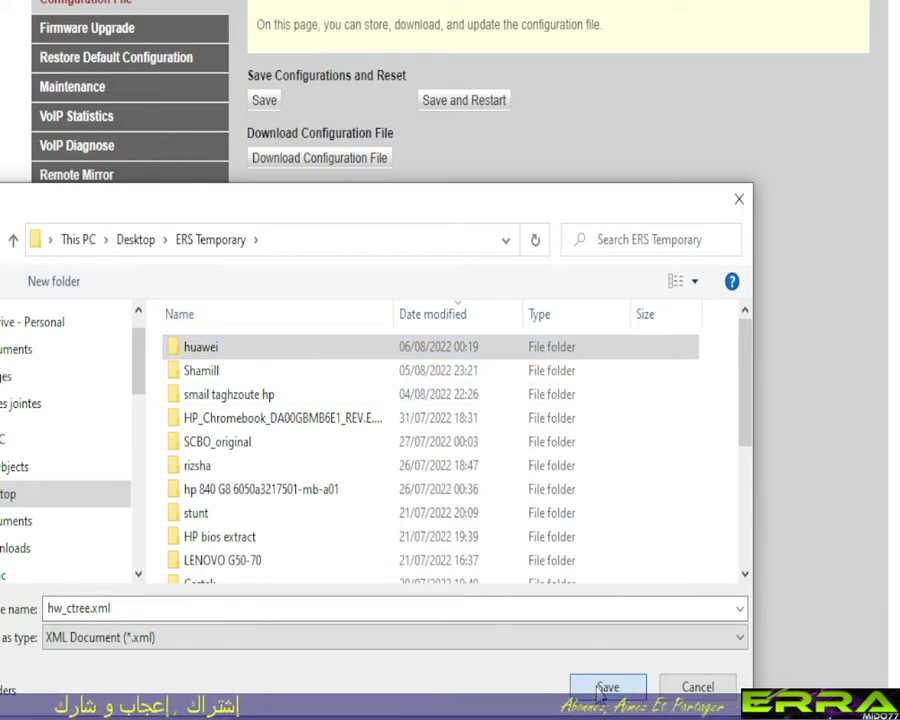
left_click(603, 688)
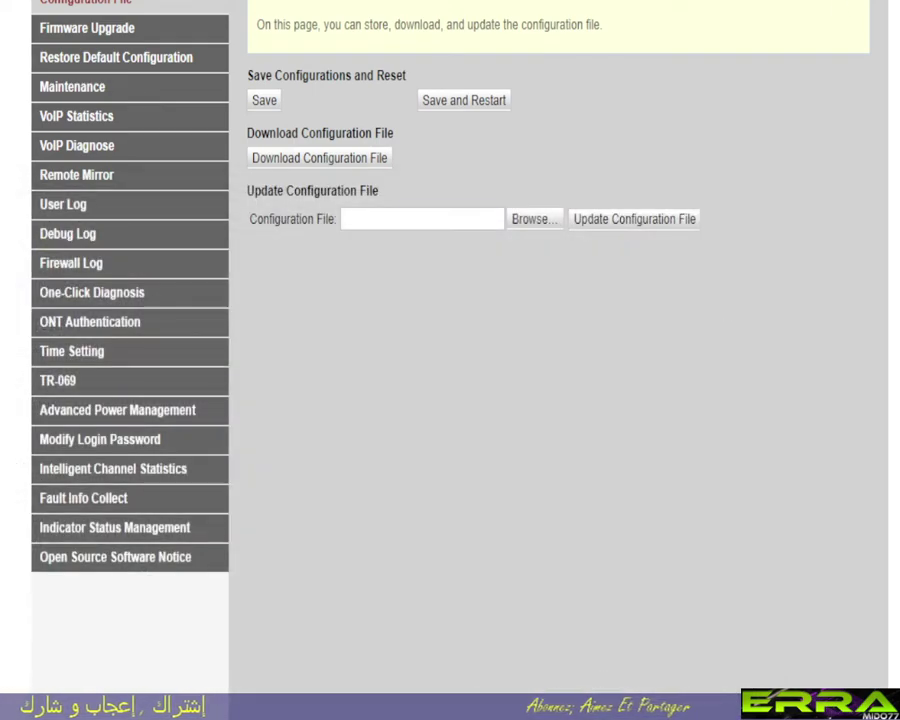
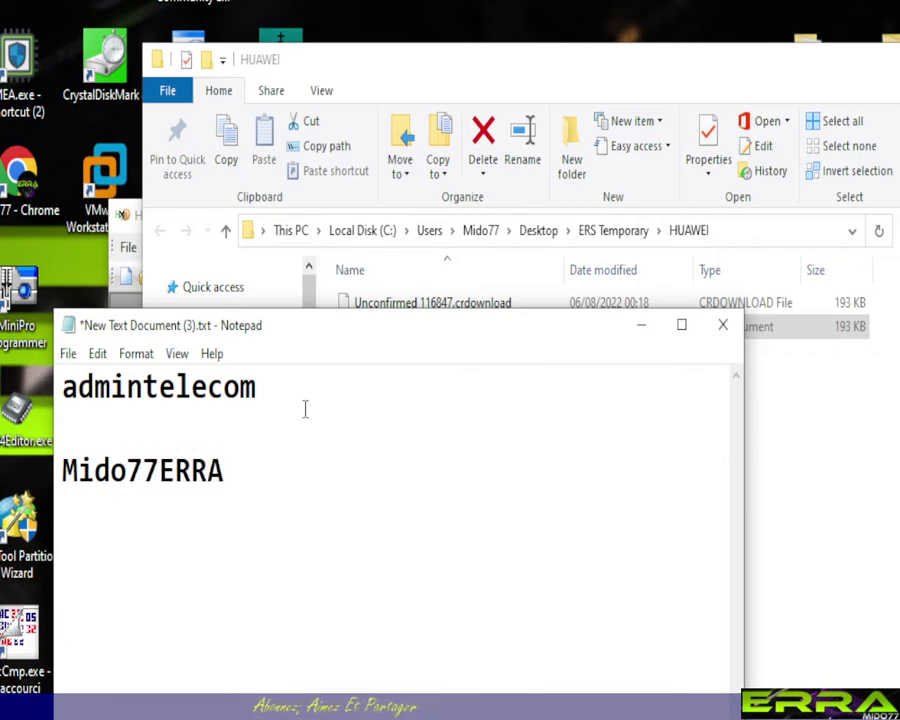
Select the second line of the Notepad note, the replacement password, and copy it.
key("shift+Home")
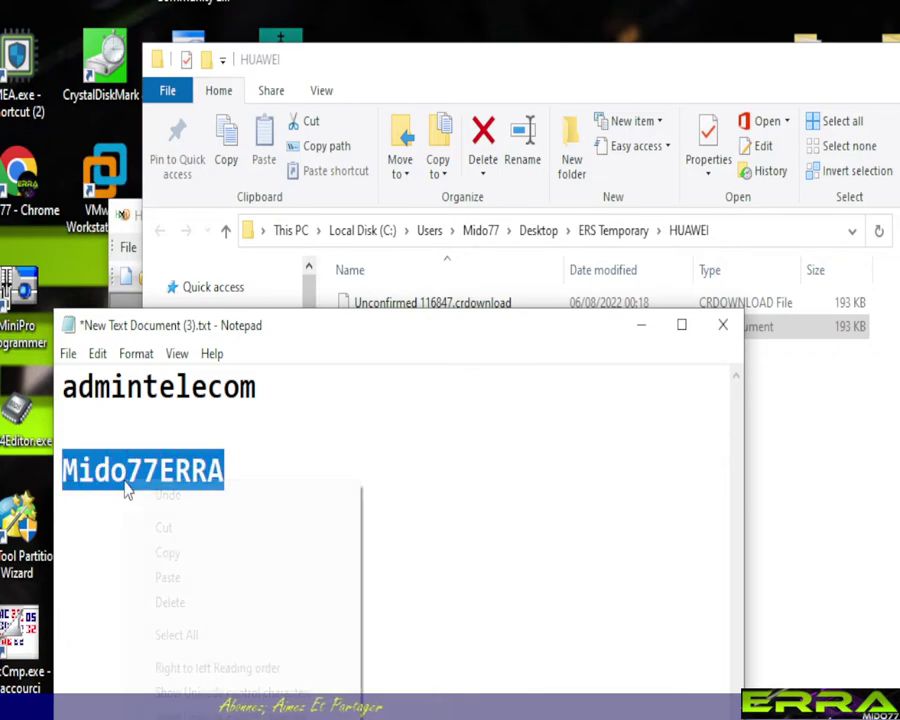
right_click(127, 490)
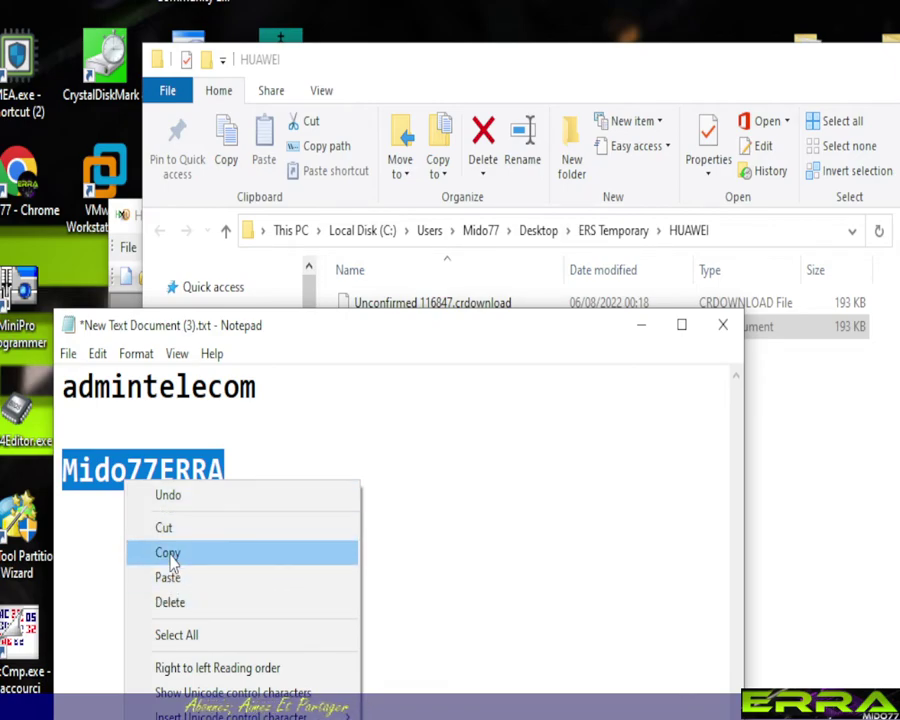
left_click(170, 558)
Refresh the HUAWEI folder in File Explorer and drag hw_ctree.xml into HxD.
left_click(125, 290)
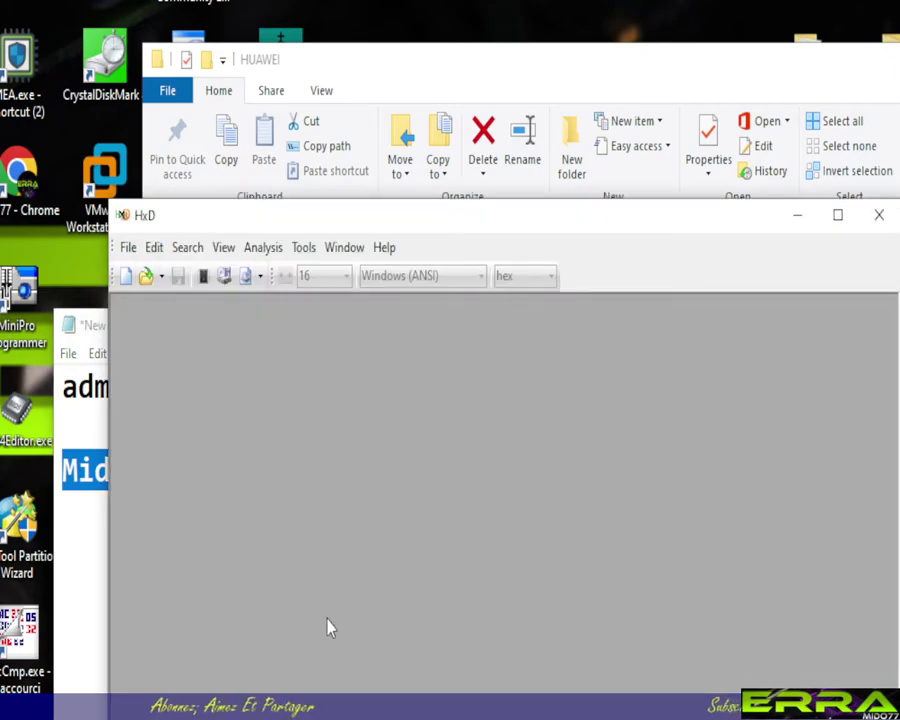
left_click_drag(476, 220, 380, 388)
left_click(760, 328)
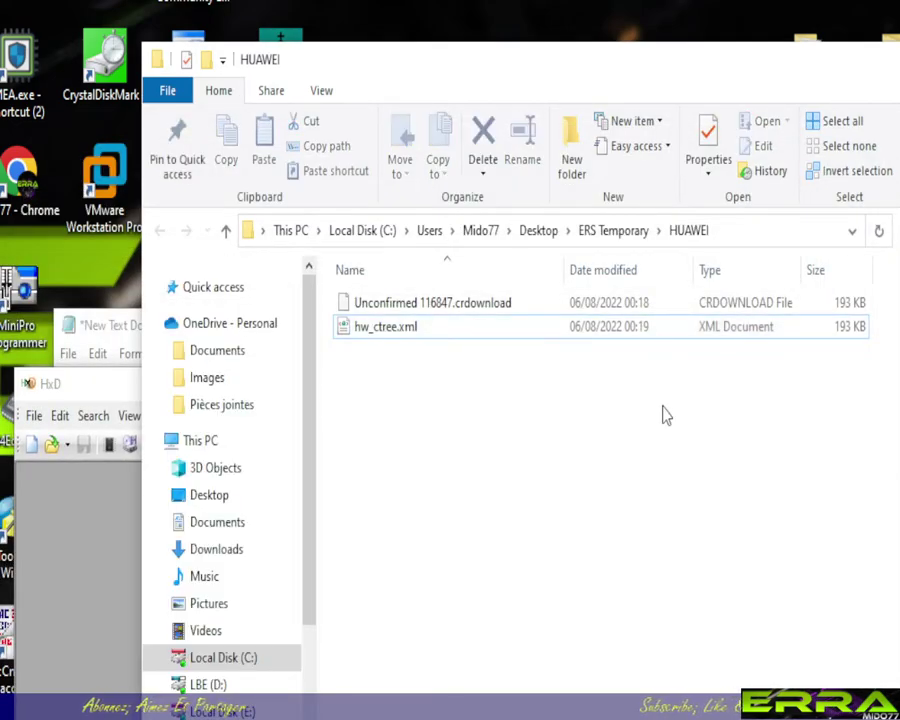
right_click(418, 478)
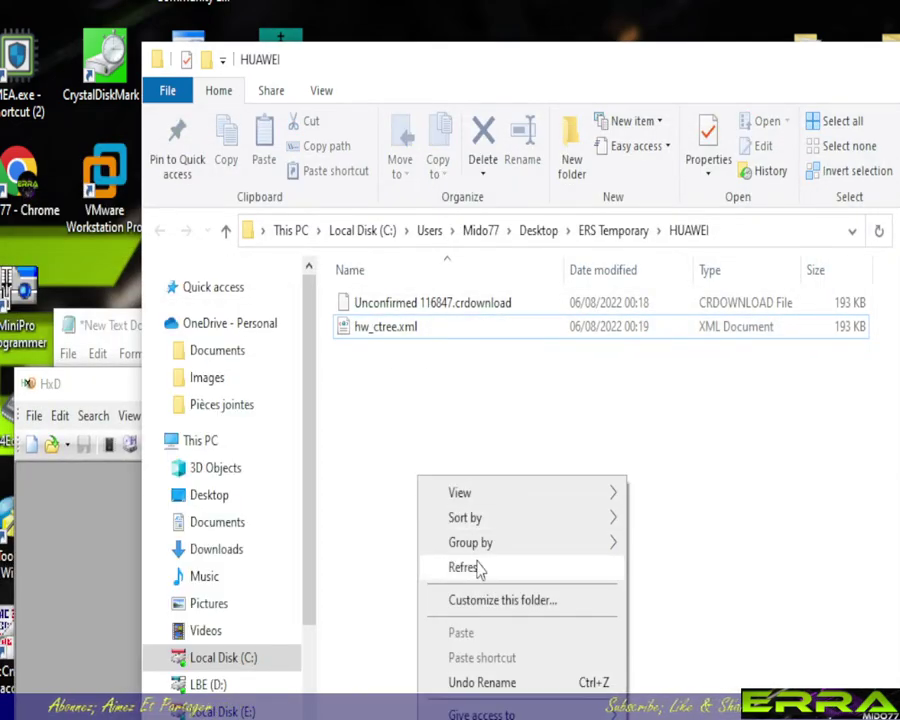
left_click(465, 569)
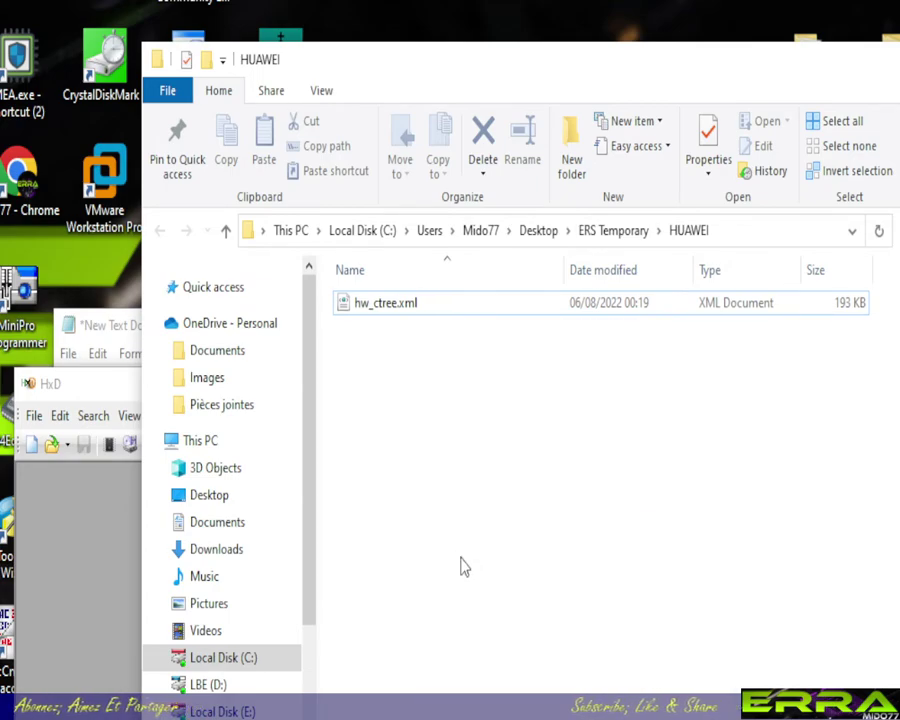
left_click_drag(338, 305, 97, 590)
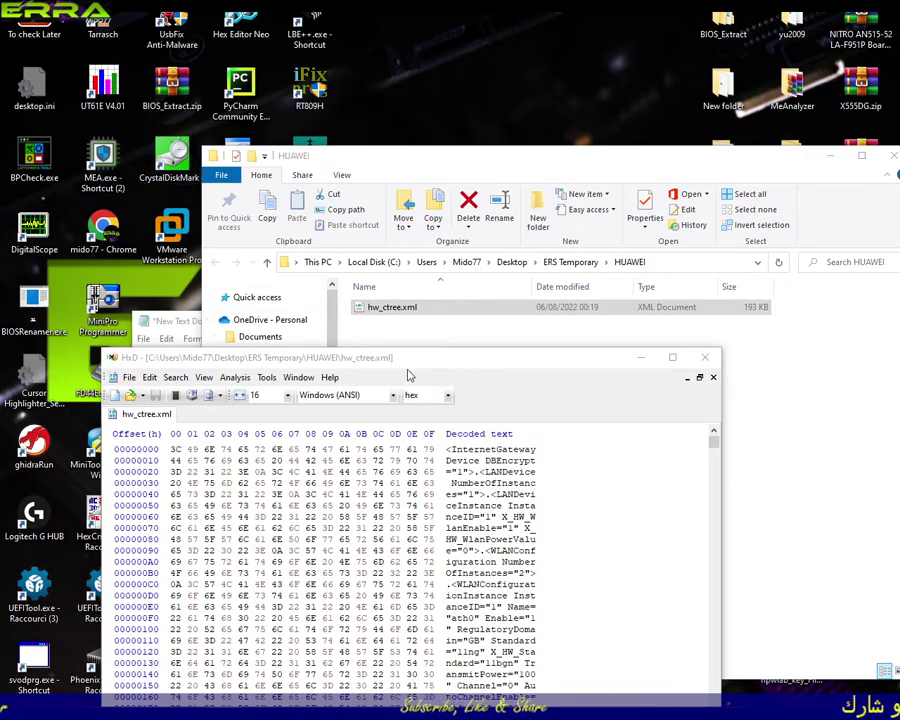
Enter the copied password string as the search text in HxD's Find dialog.
left_click_drag(416, 364, 448, 95)
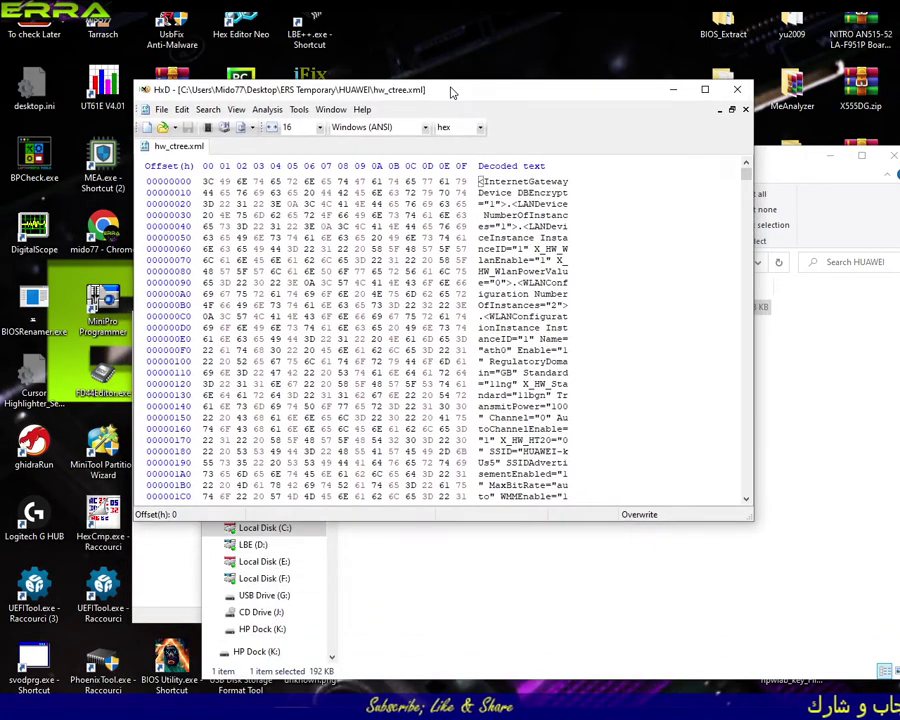
key("ctrl+f")
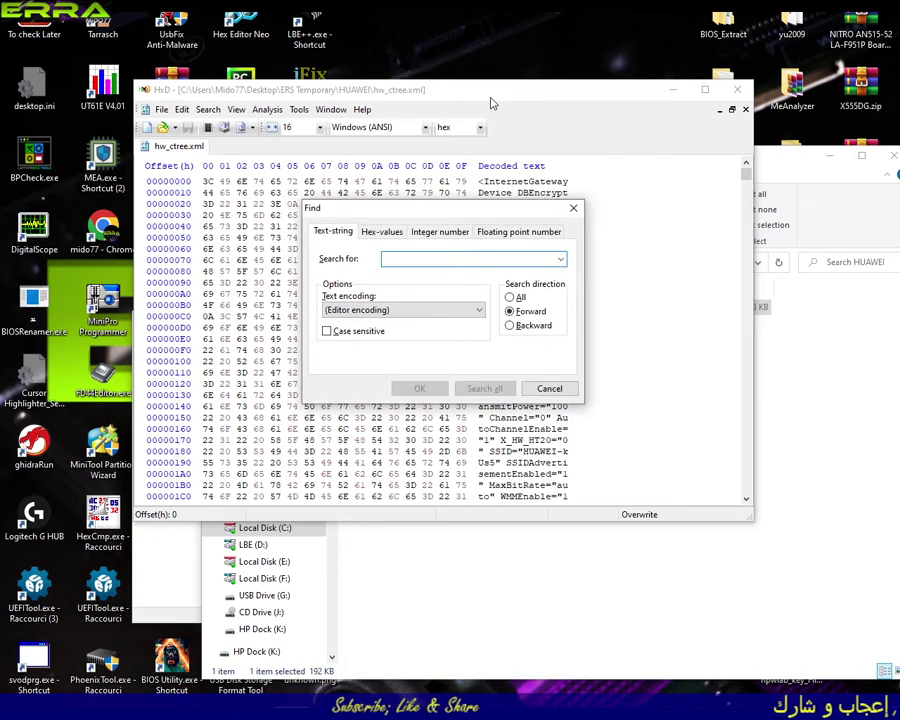
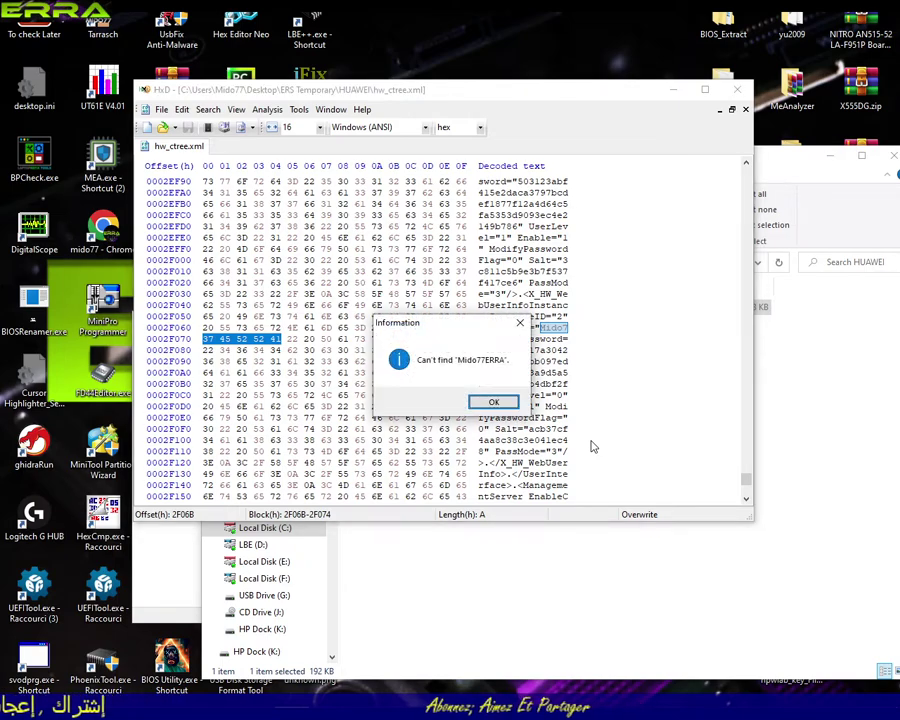
Close the 'Can't find' notice and put the cursor on the UserName value's first character near offset 2F06B.
left_click(494, 403)
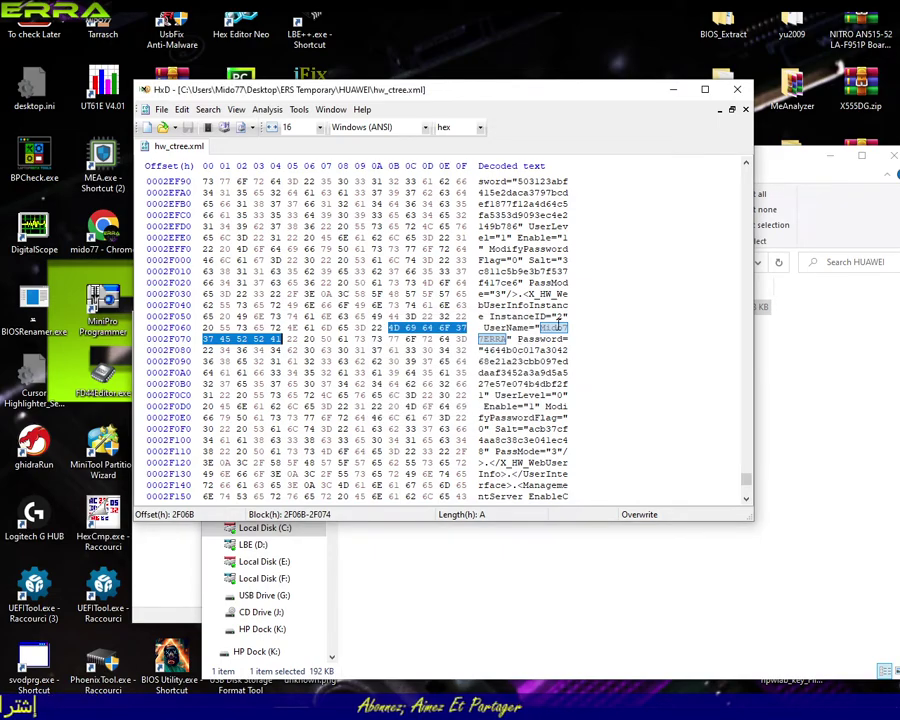
left_click(540, 328)
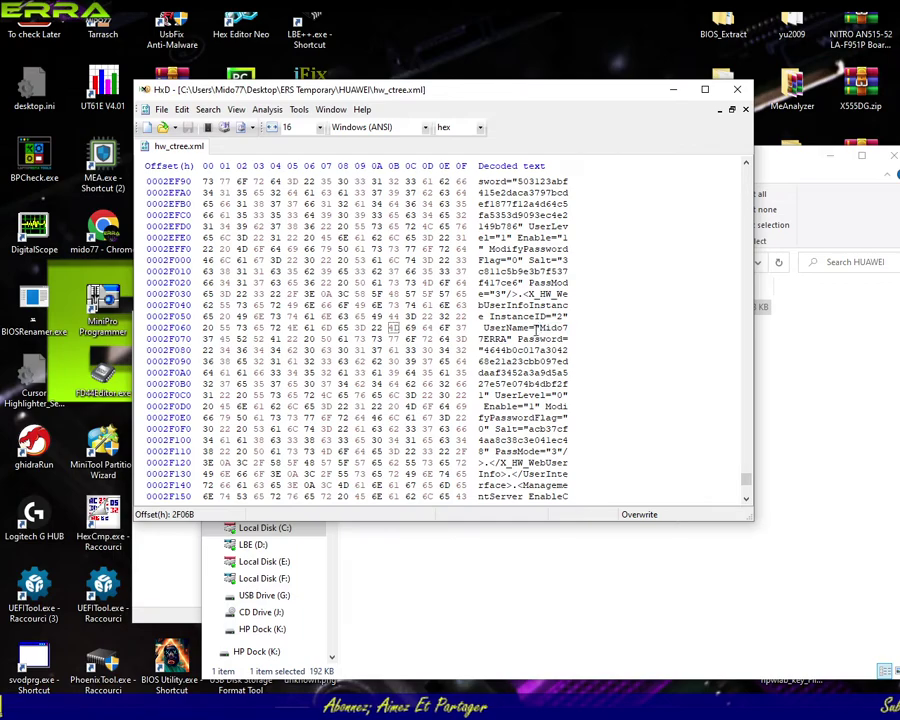
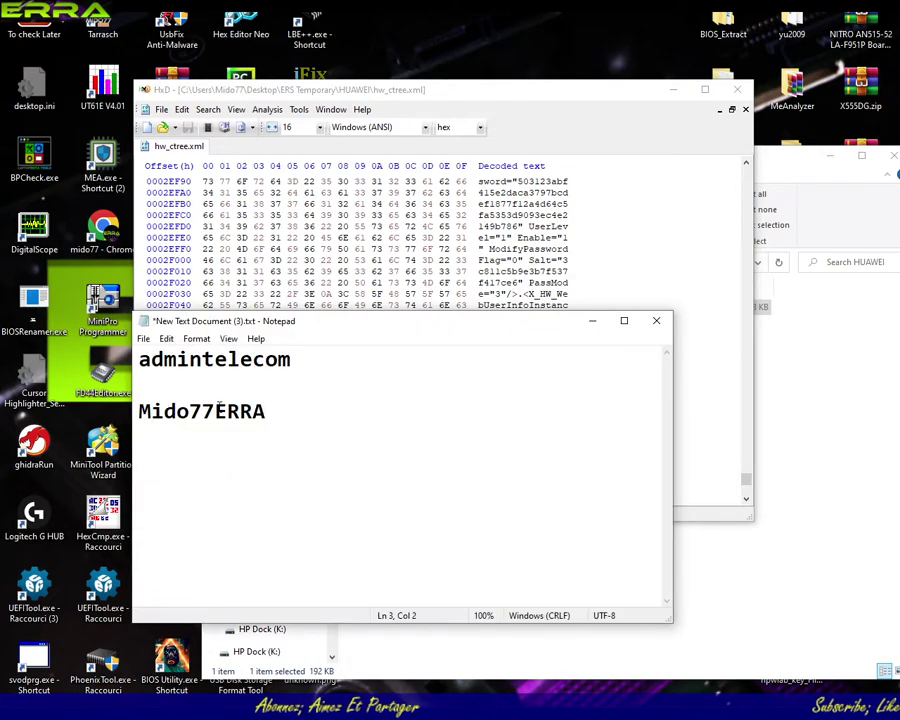
Put the Notepad cursor at the start of the second username line and return to hw_ctree.xml in HxD.
key("Left")
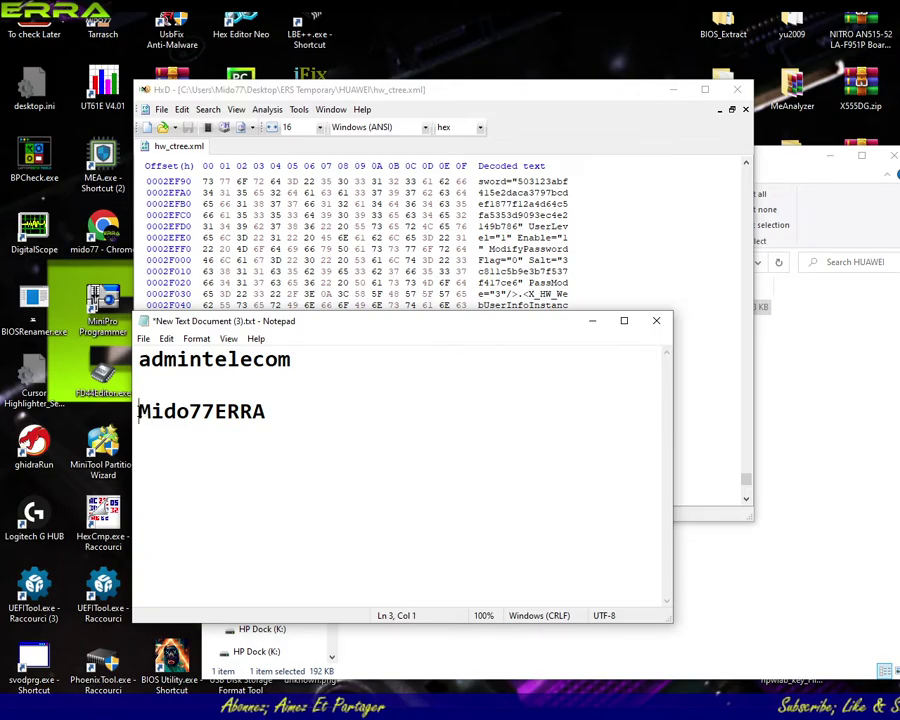
left_click(530, 94)
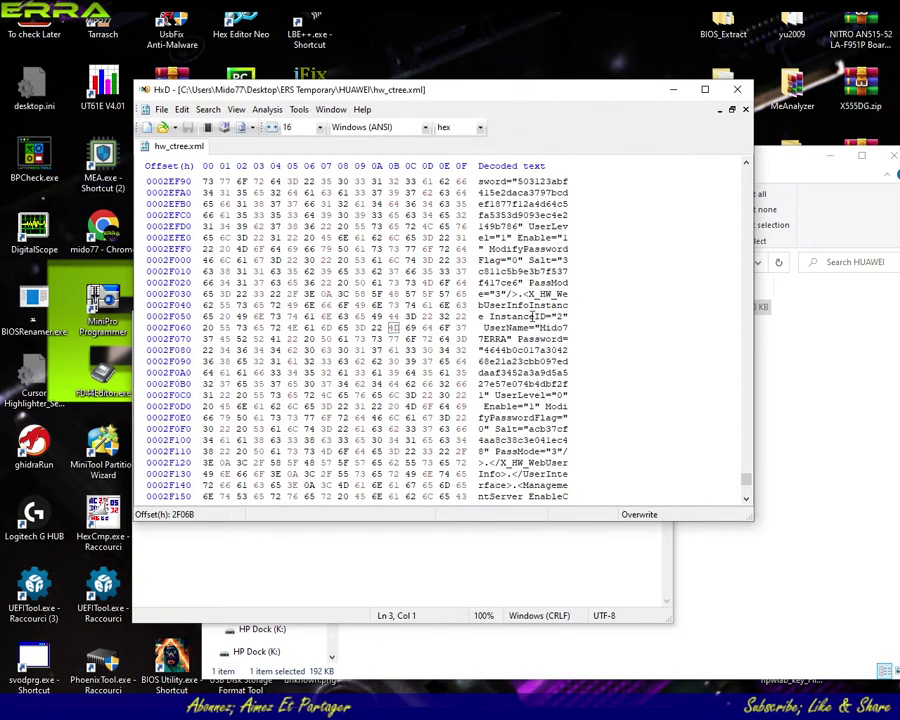
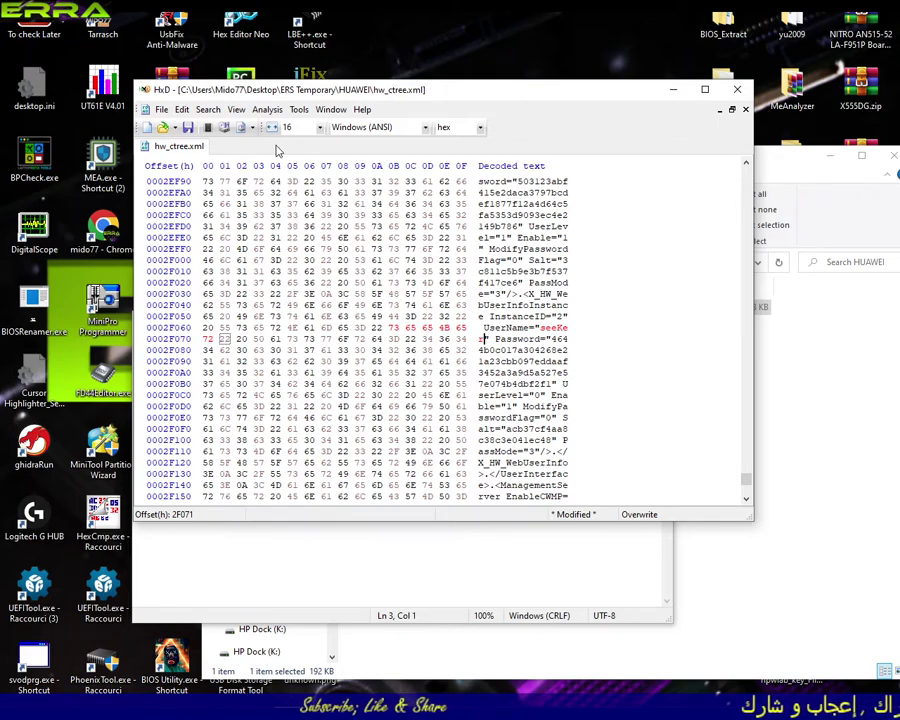
Save the edited hw_ctree.xml from HxD and bring the HUAWEI folder window forward.
left_click(161, 110)
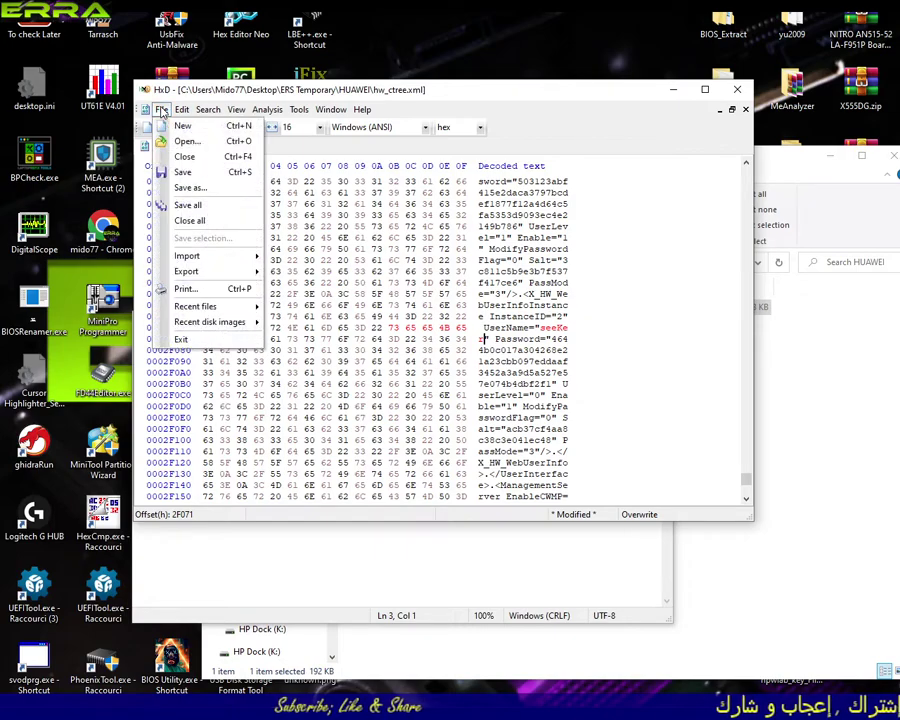
left_click(181, 172)
left_click(795, 602)
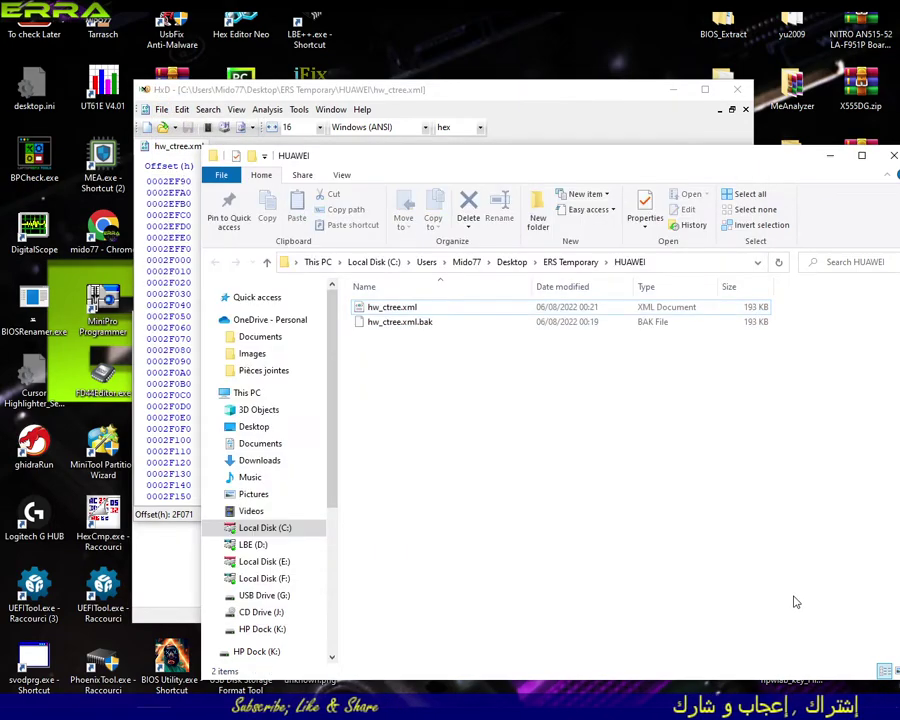
Compare hw_ctree.xml.bak (00:19) and hw_ctree.xml (00:21), both 193 KB, in the HUAWEI folder.
left_click(395, 322)
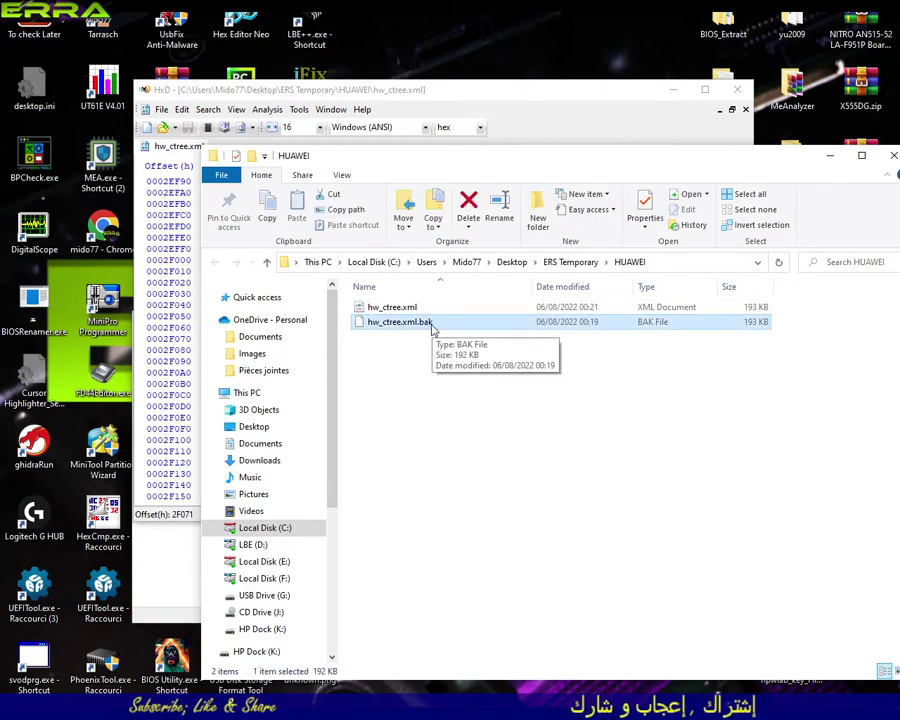
left_click(392, 377)
left_click(372, 318)
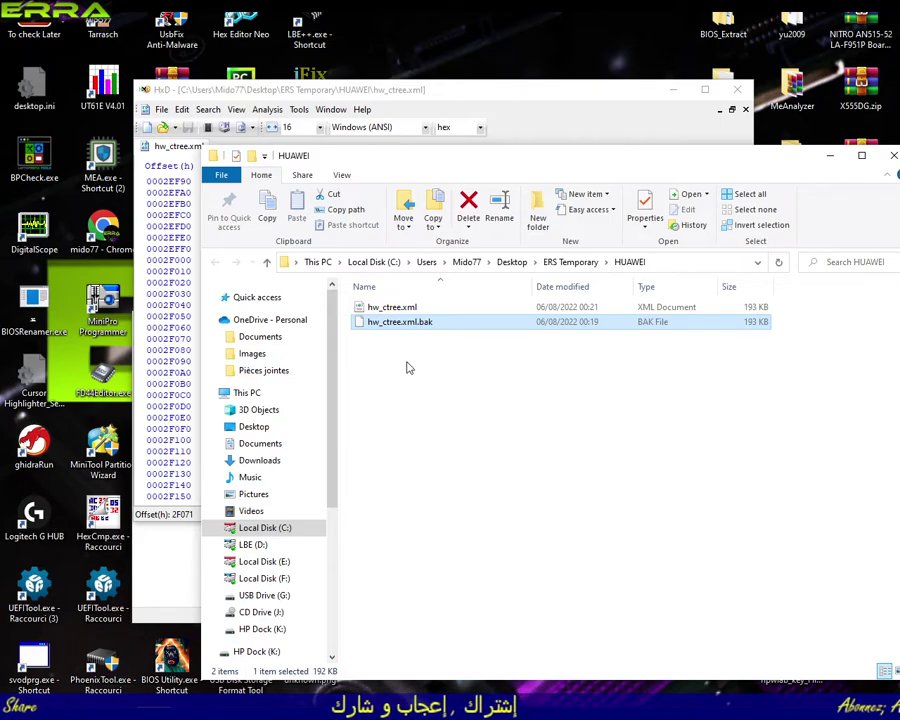
left_click(395, 307)
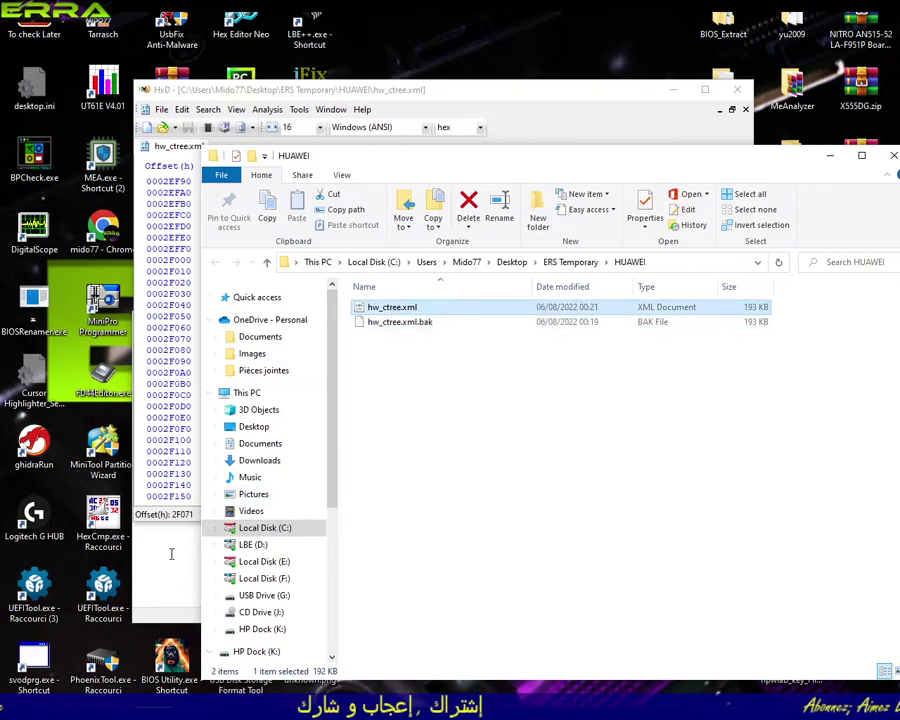
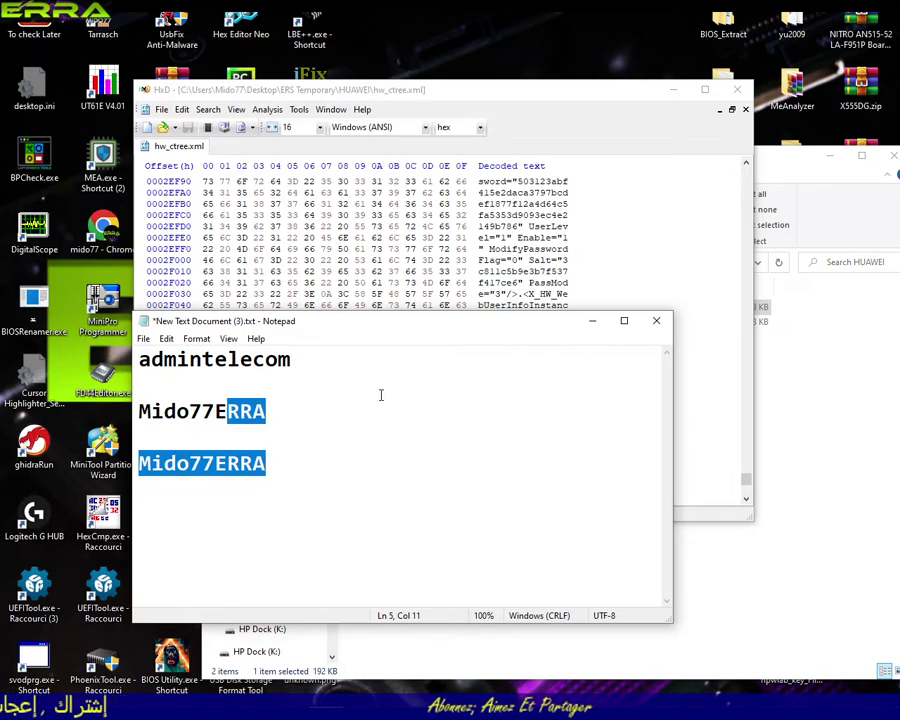
Select the password-like string on the last line of the unsaved Notepad note.
left_click(237, 465)
double_click(231, 465)
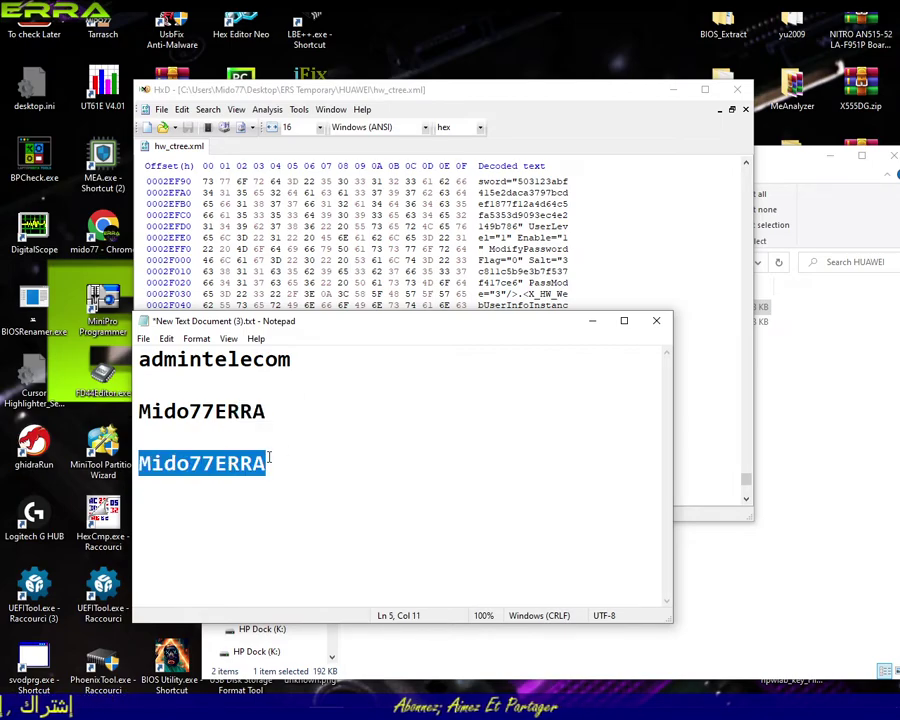
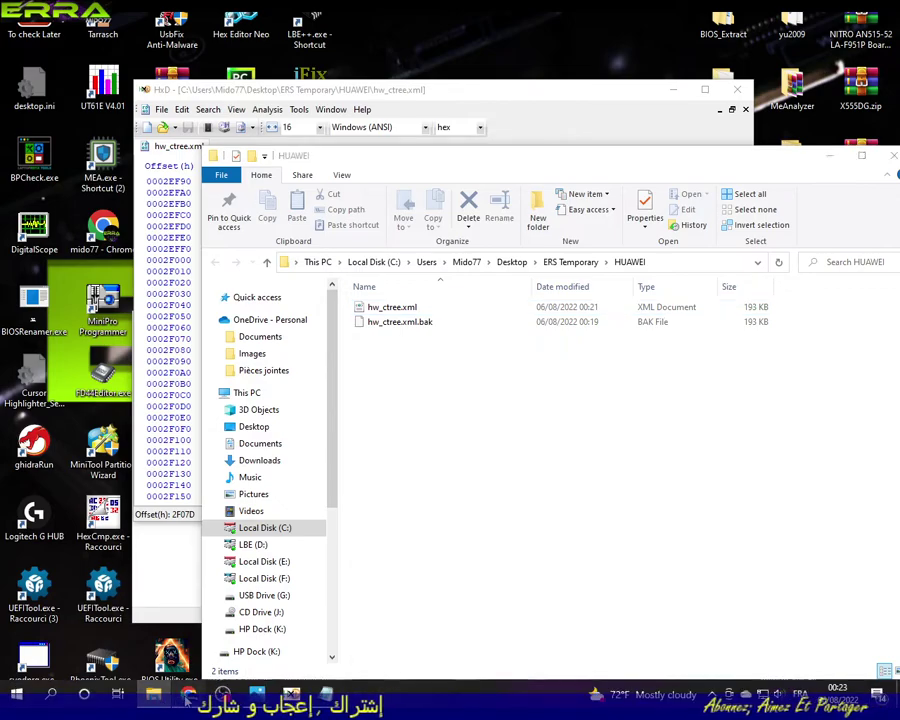
Switch from File Explorer to the HG8245H Configuration File page in Chrome.
left_click(189, 694)
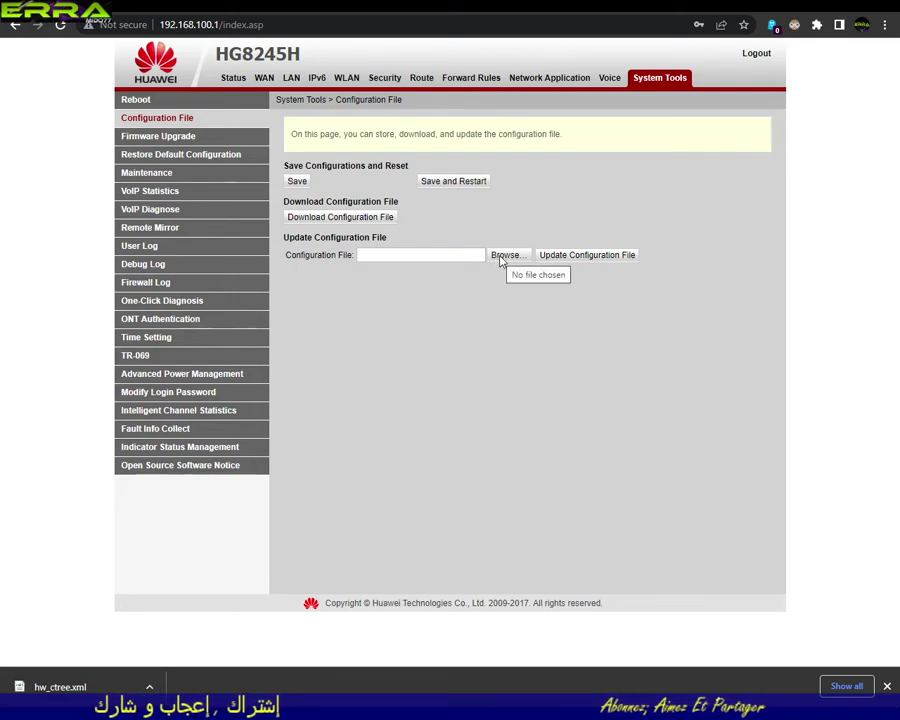
Upload the edited hw_ctree.xml from the huawei folder as the router's configuration file.
left_click(502, 258)
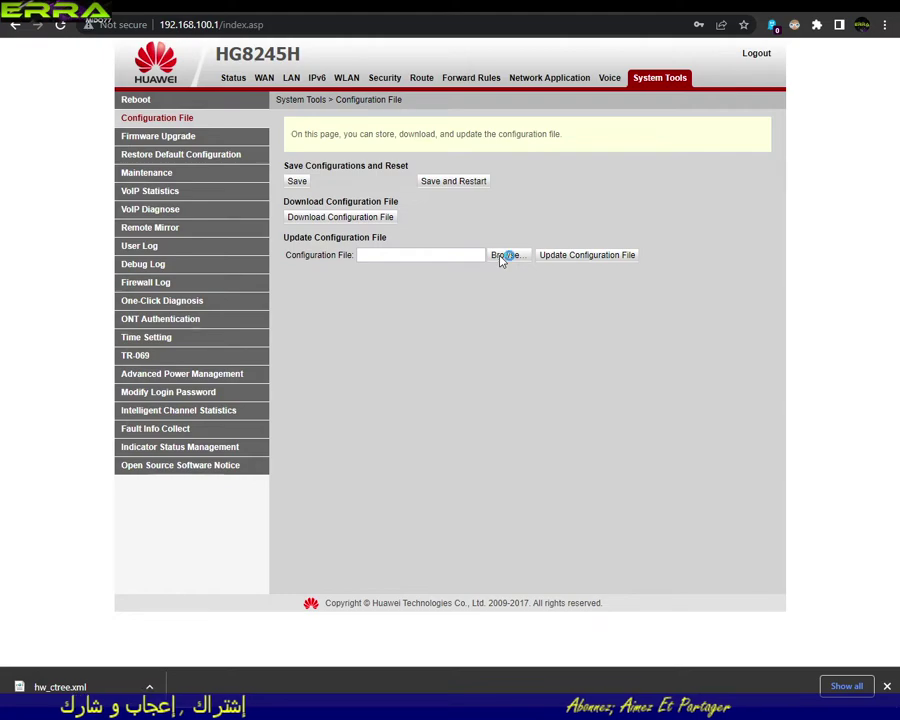
left_click(236, 337)
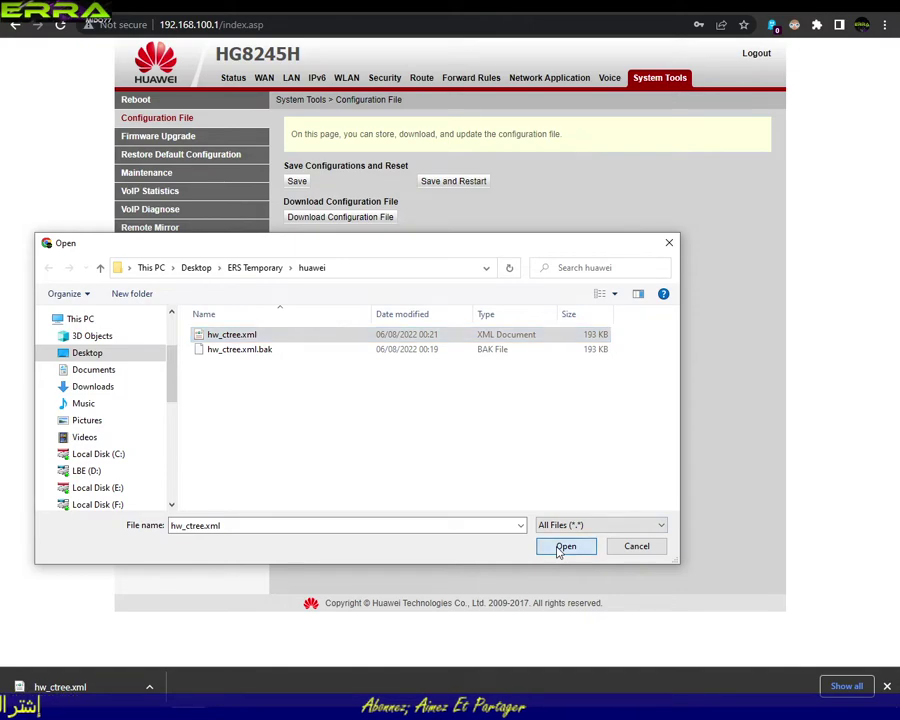
left_click(562, 549)
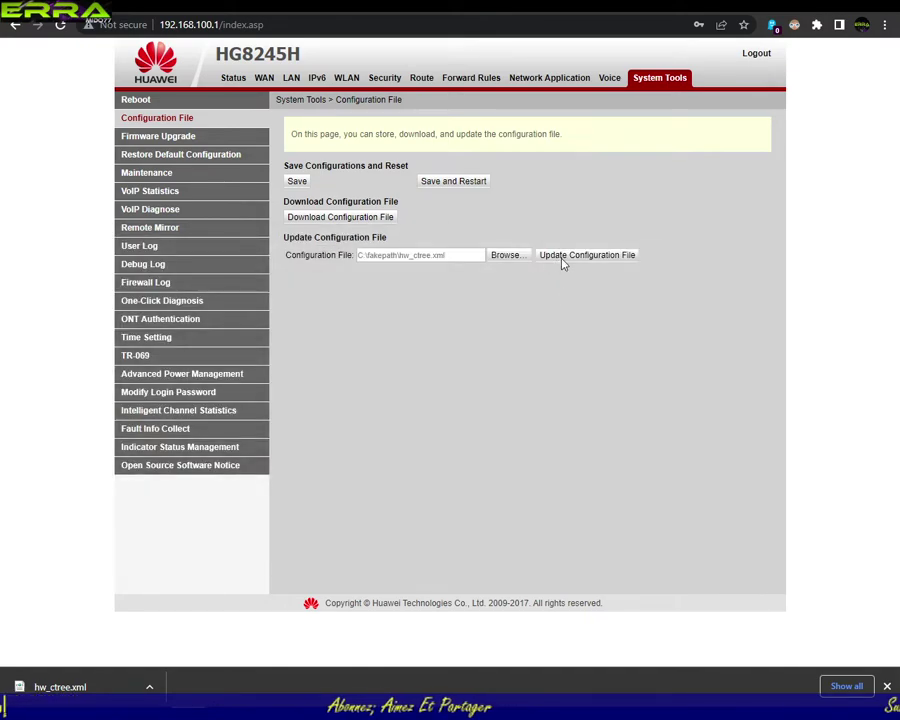
left_click(562, 259)
Confirm the configuration import, then dismiss the hw_ctree.xml download bar once the success message appears.
left_click(520, 134)
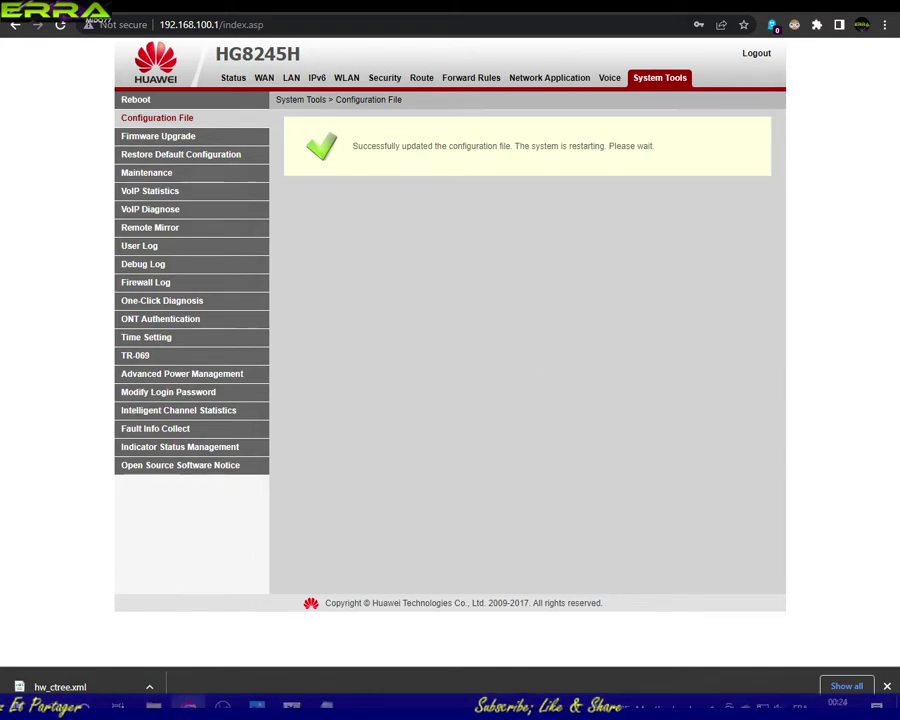
left_click(887, 687)
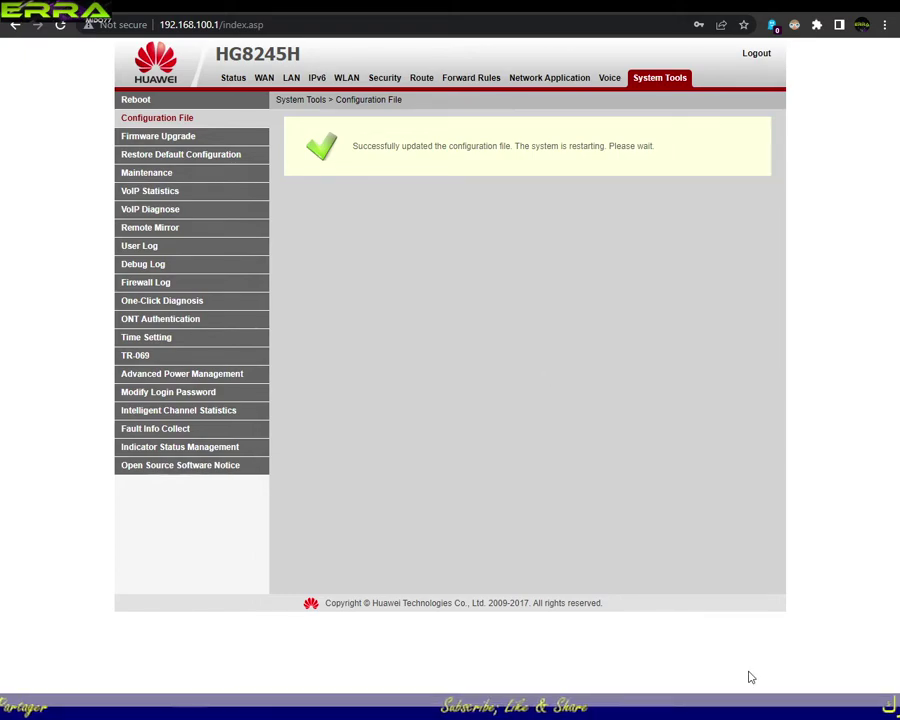
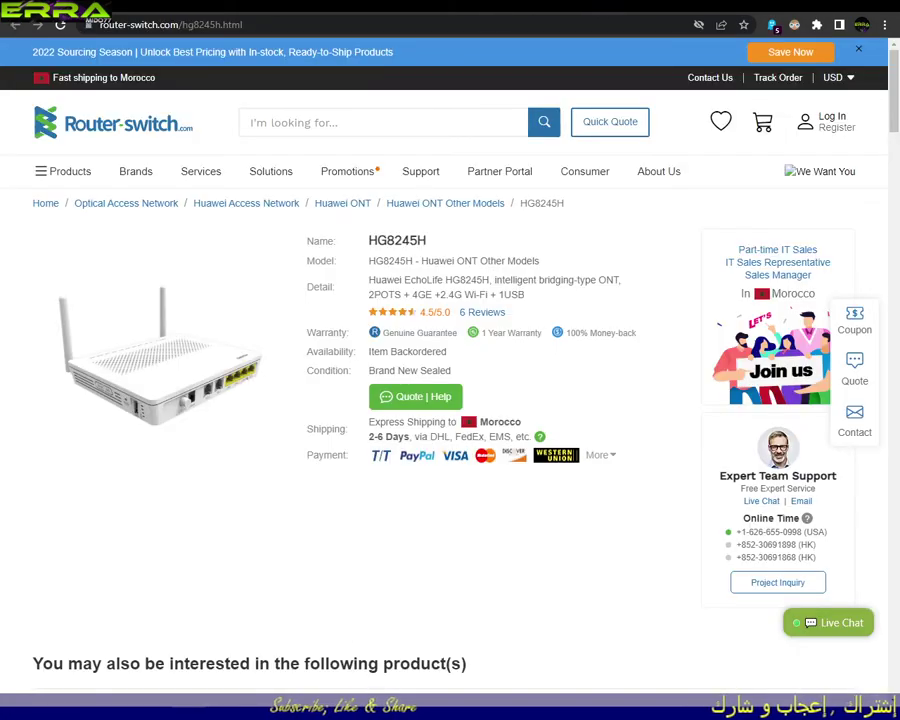
Switch from the Router-switch.com HG8245H product page to the 192.168.100.1 router tab.
mouse_move(347, 171)
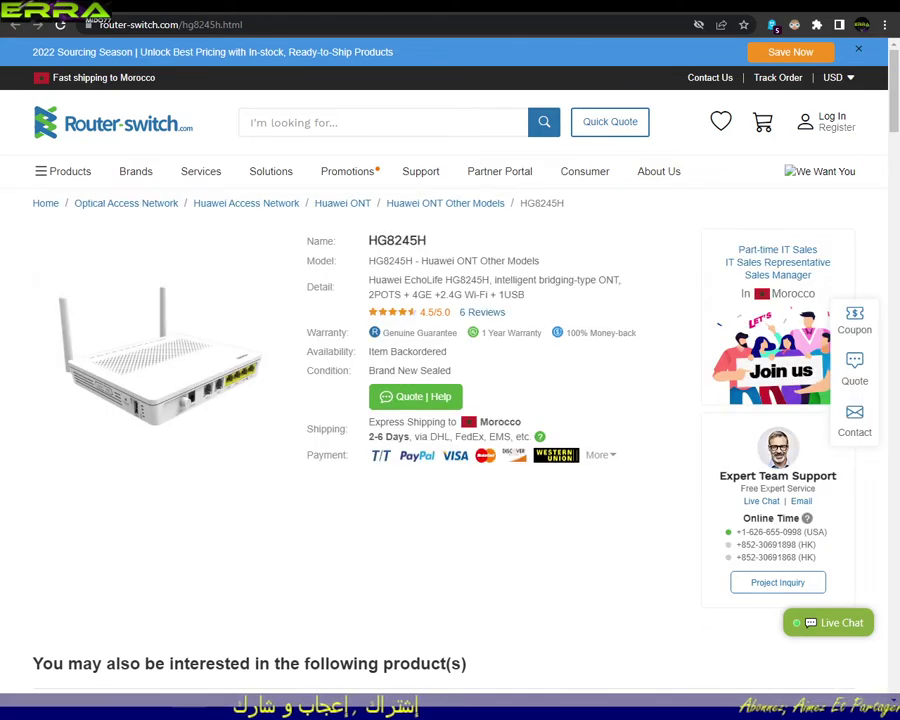
left_click(650, 5)
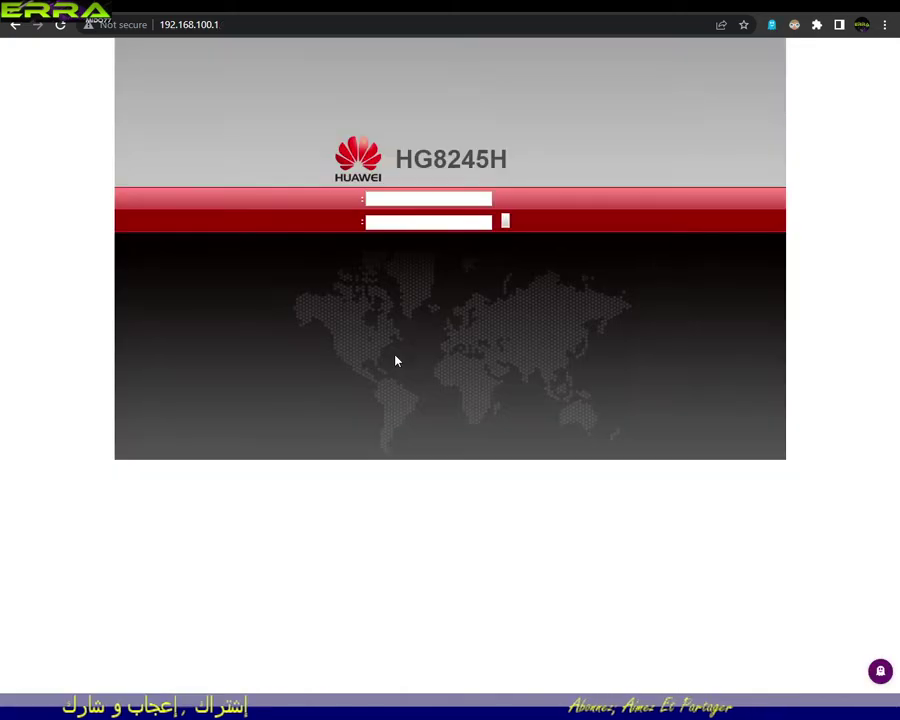
Paste the copied account name into the Account field of the HG8245H login page.
right_click(389, 200)
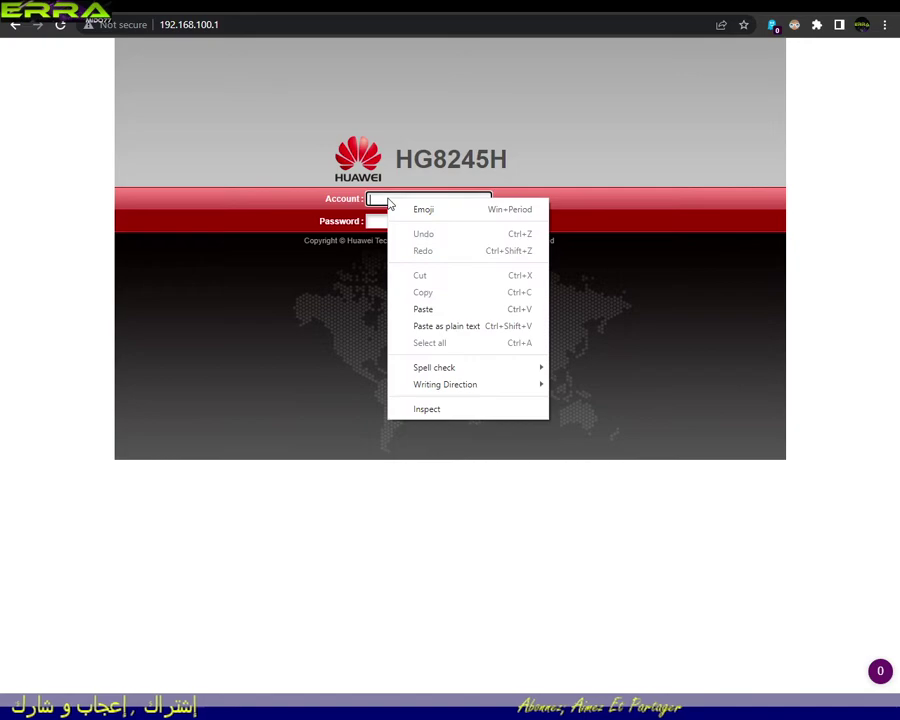
left_click(428, 314)
mouse_move(217, 690)
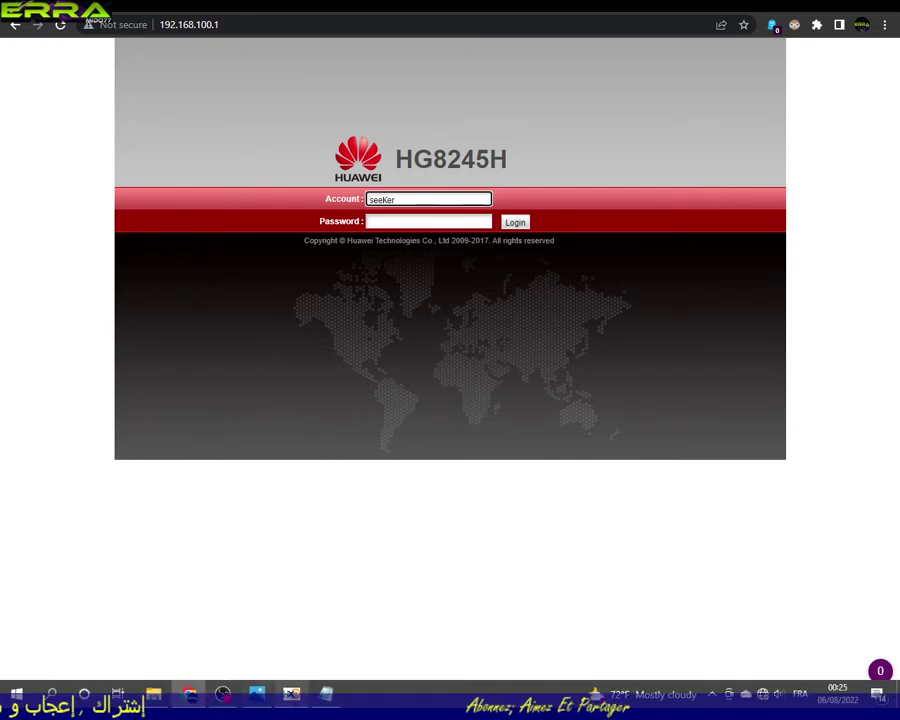
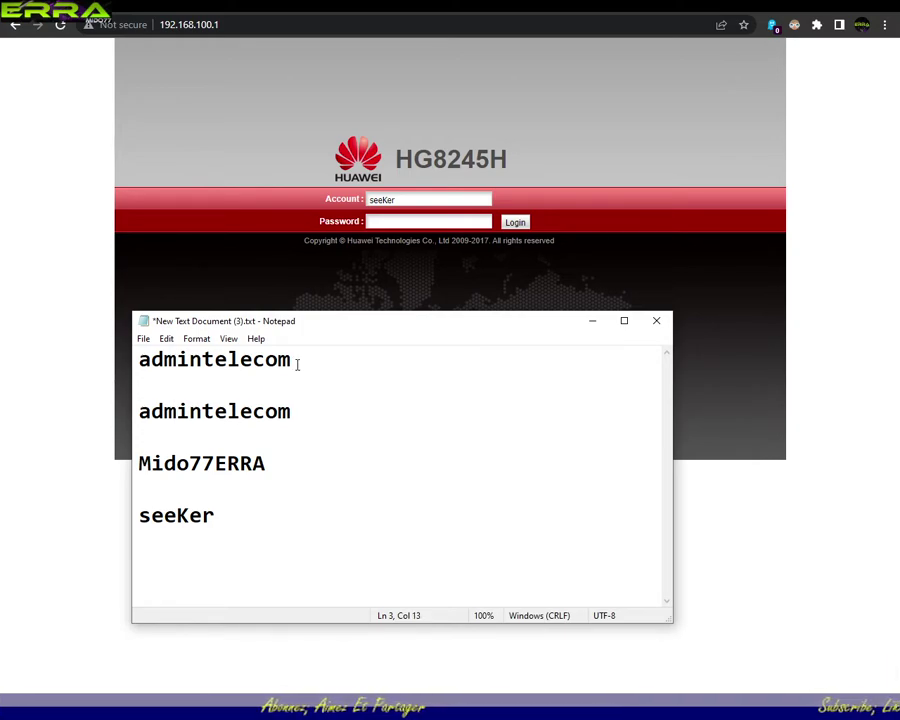
Copy the router login password from the note's third line to the clipboard.
left_click_drag(142, 409, 293, 400)
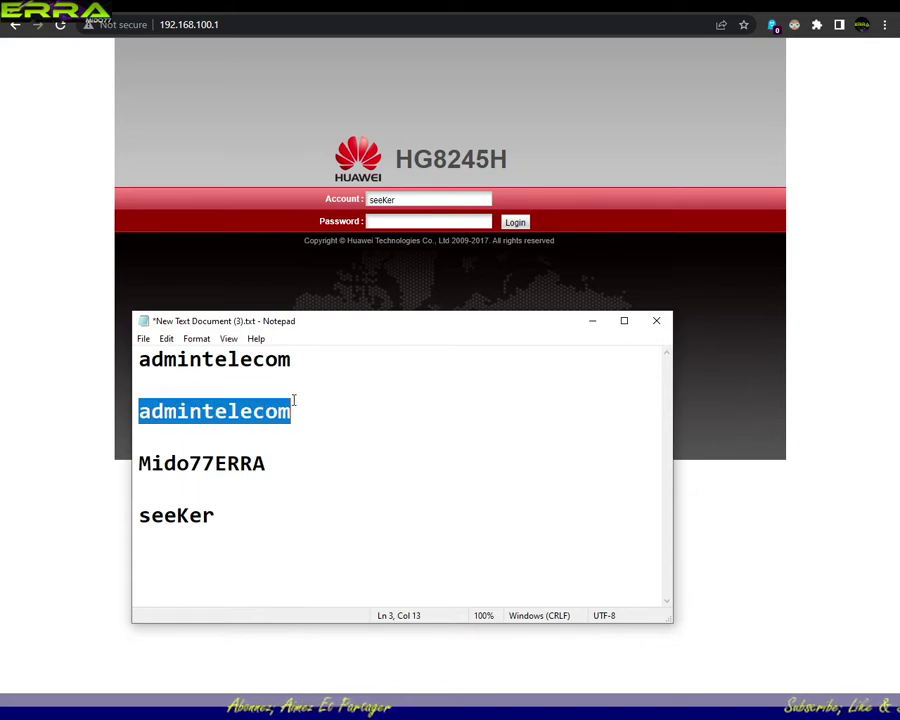
right_click(190, 412)
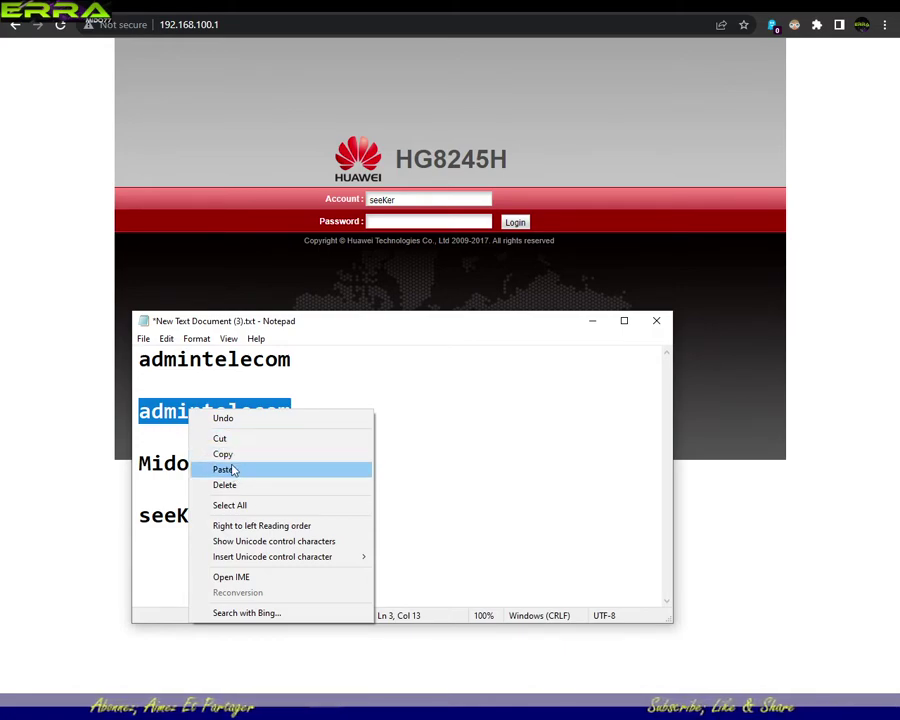
left_click(235, 457)
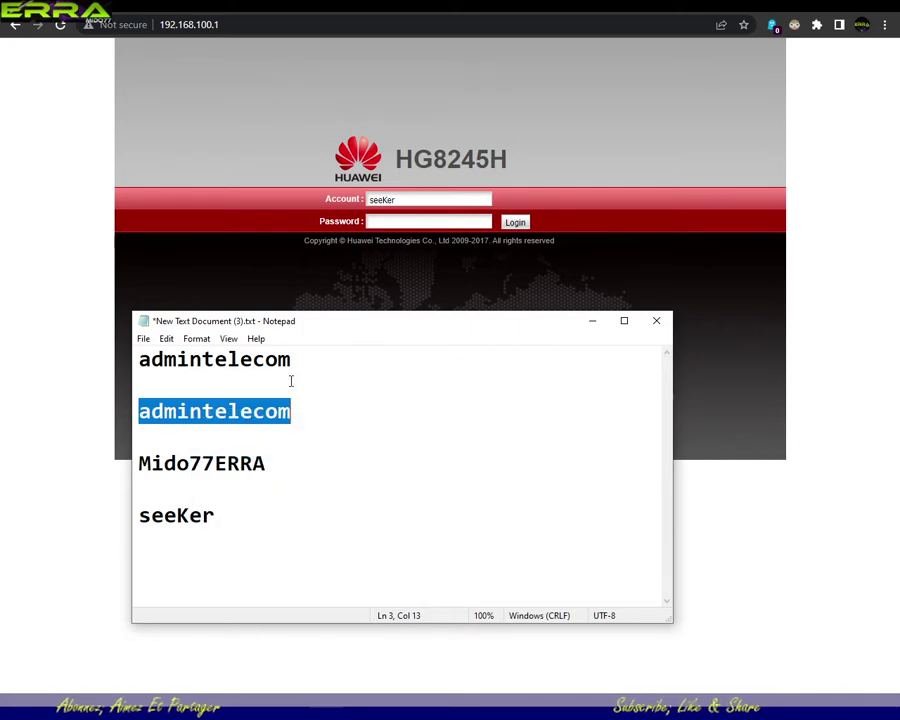
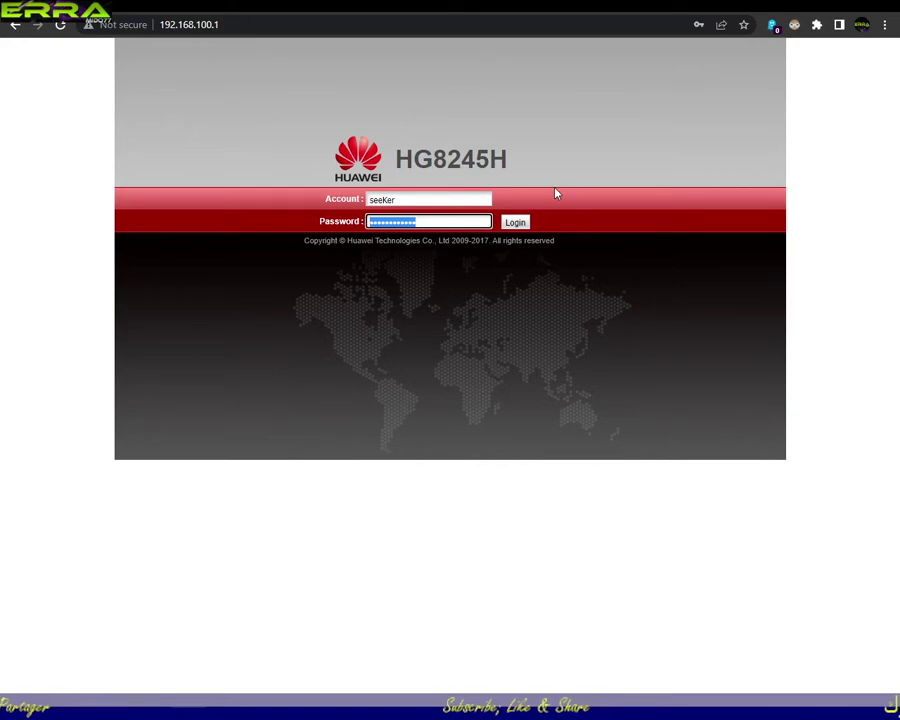
Log in to the router admin with the pre-filled credentials and go to WAN settings.
left_click(516, 223)
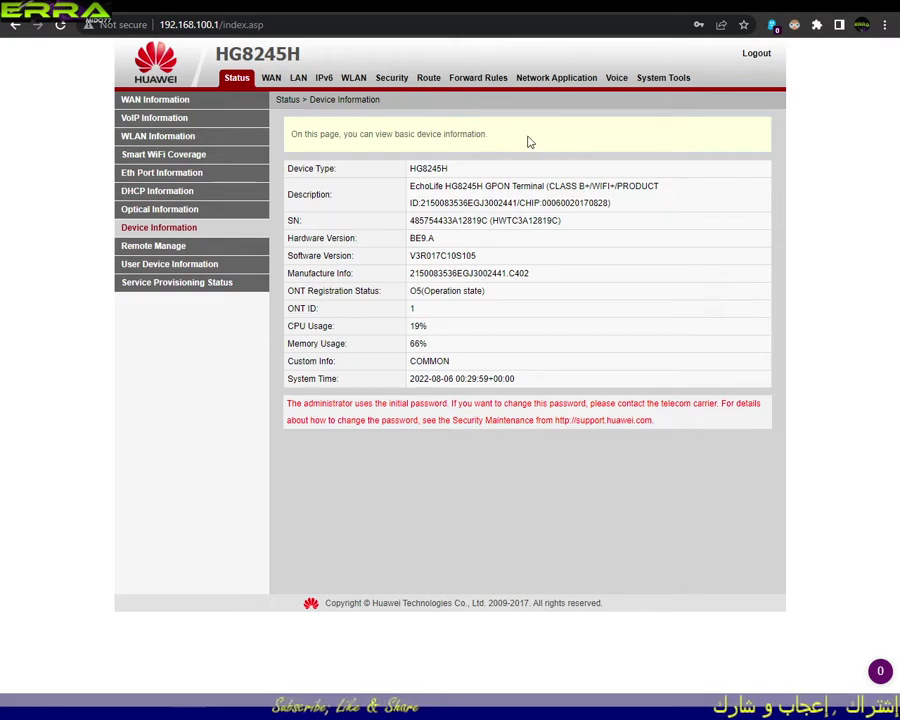
left_click(270, 79)
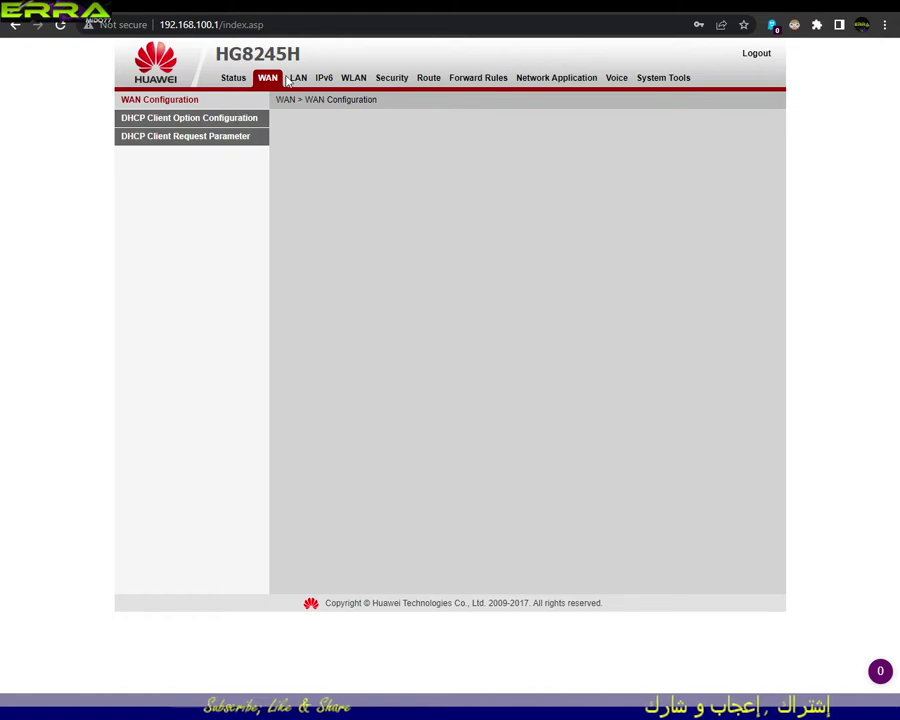
In LAN Port Work Mode, tick LAN2, LAN3 and LAN4 as Layer 3 ports and apply.
left_click(297, 78)
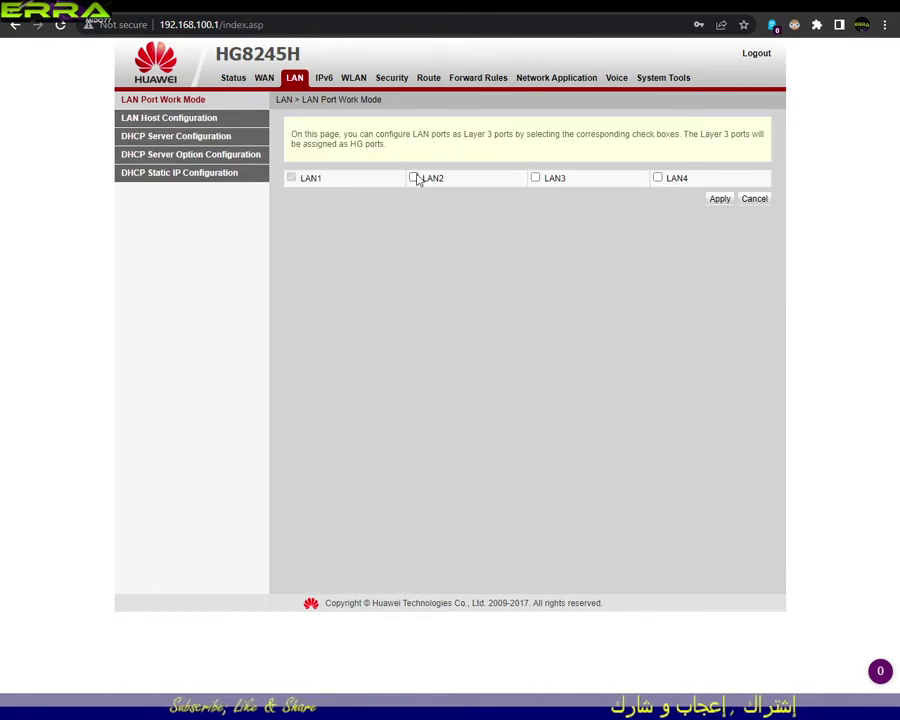
left_click(535, 178)
left_click(413, 178)
left_click(657, 178)
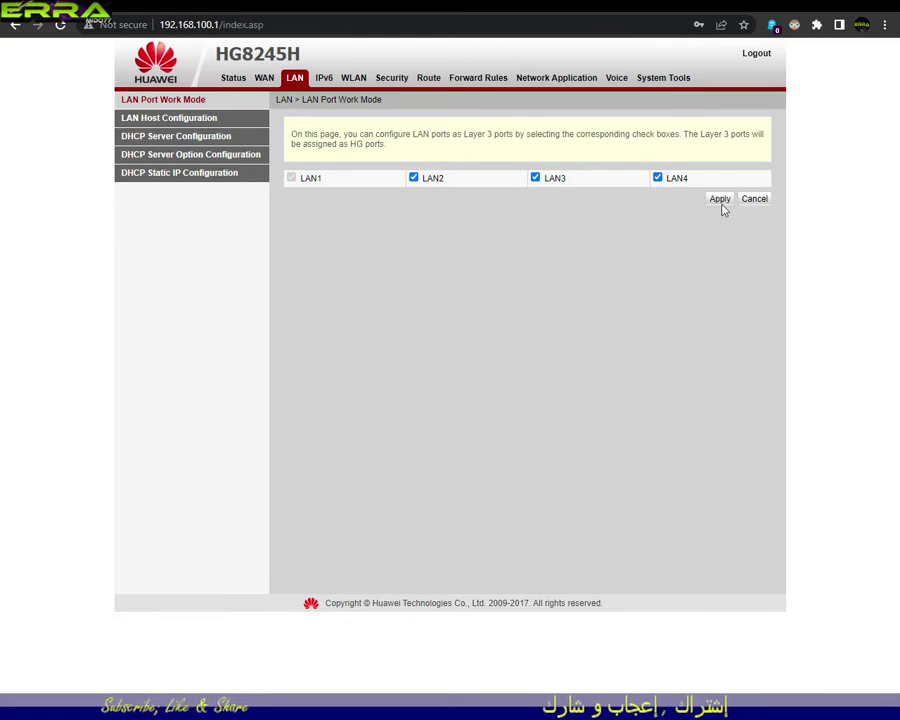
left_click(721, 204)
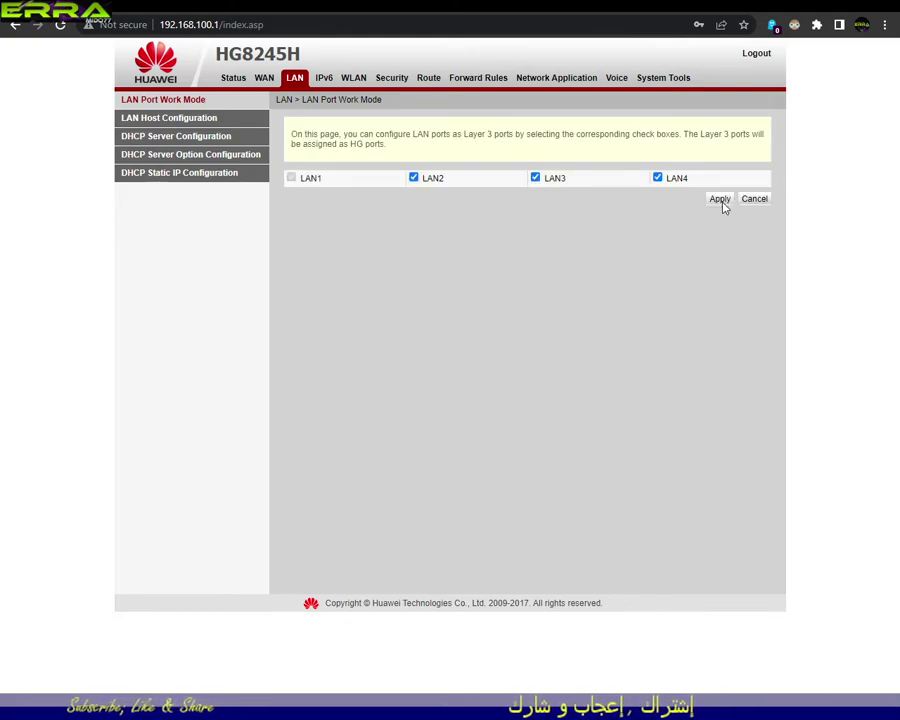